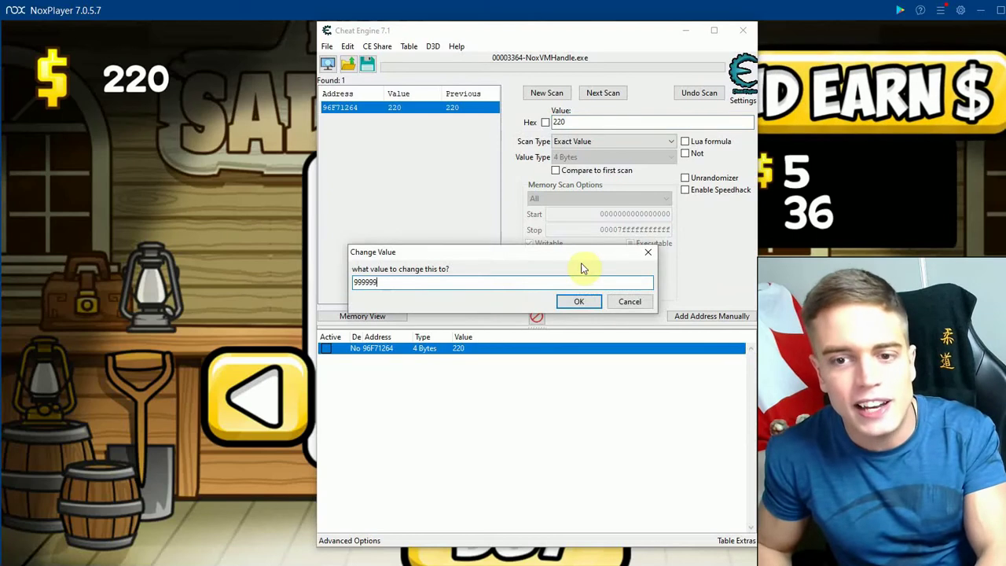
Change the value of the listed address to 999999
left_click(579, 302)
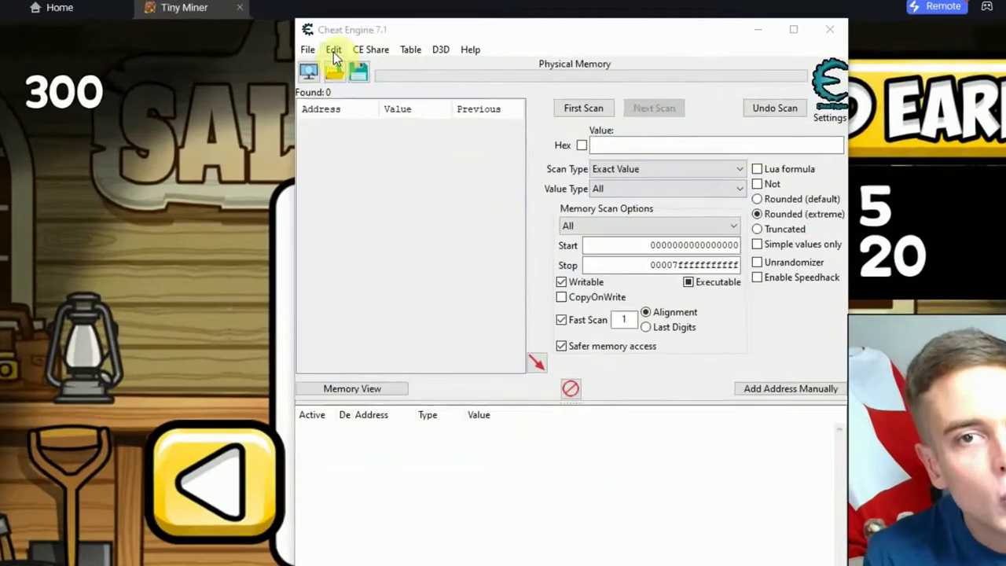
Open the program settings and include MEM_MAPPED memory regions in the scan settings
left_click(347, 48)
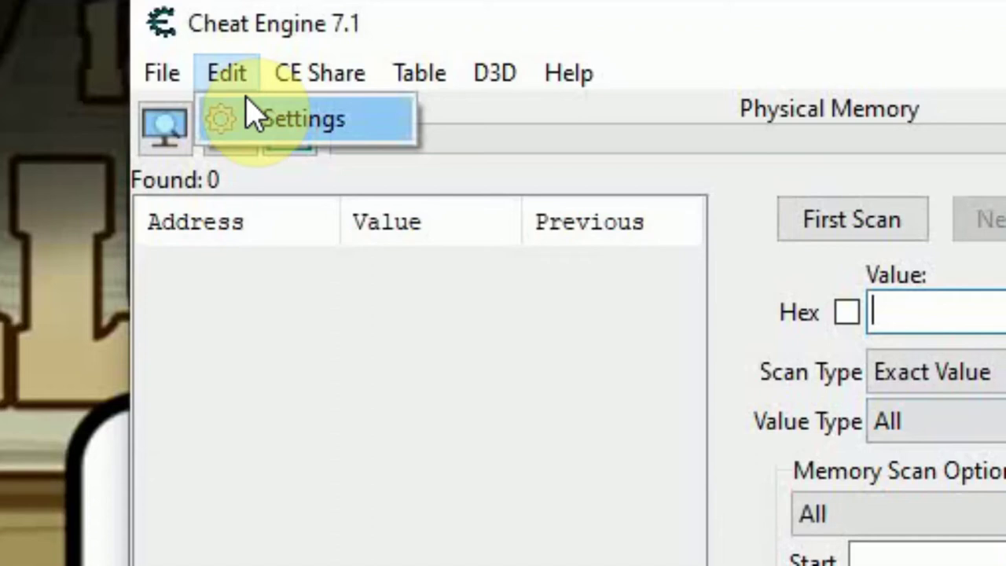
left_click(265, 124)
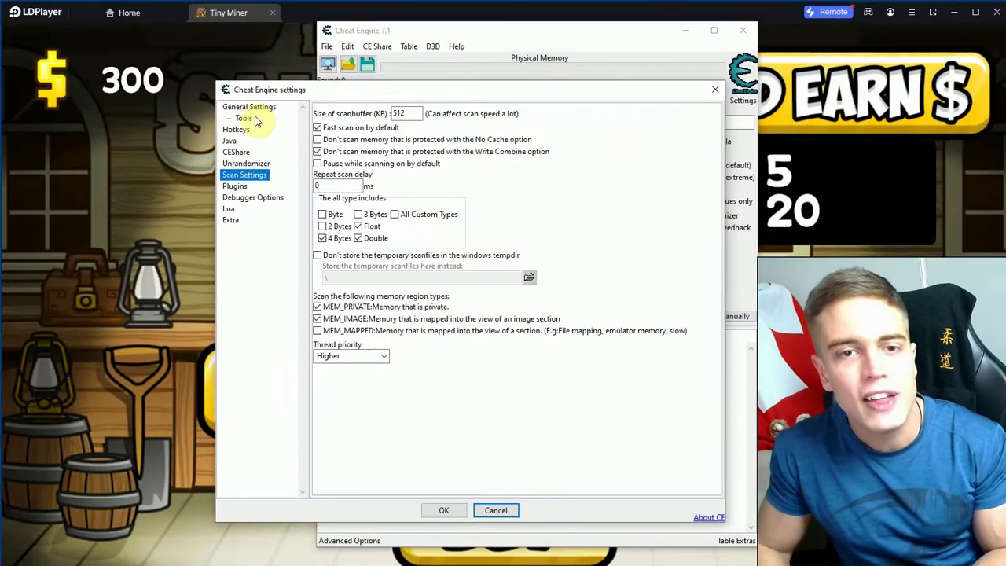
left_click(248, 106)
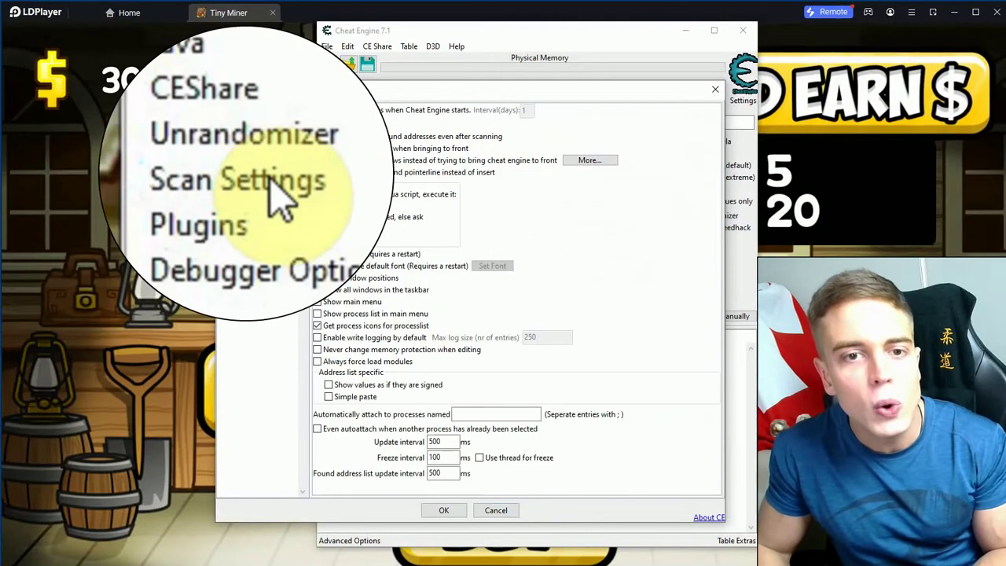
left_click(251, 174)
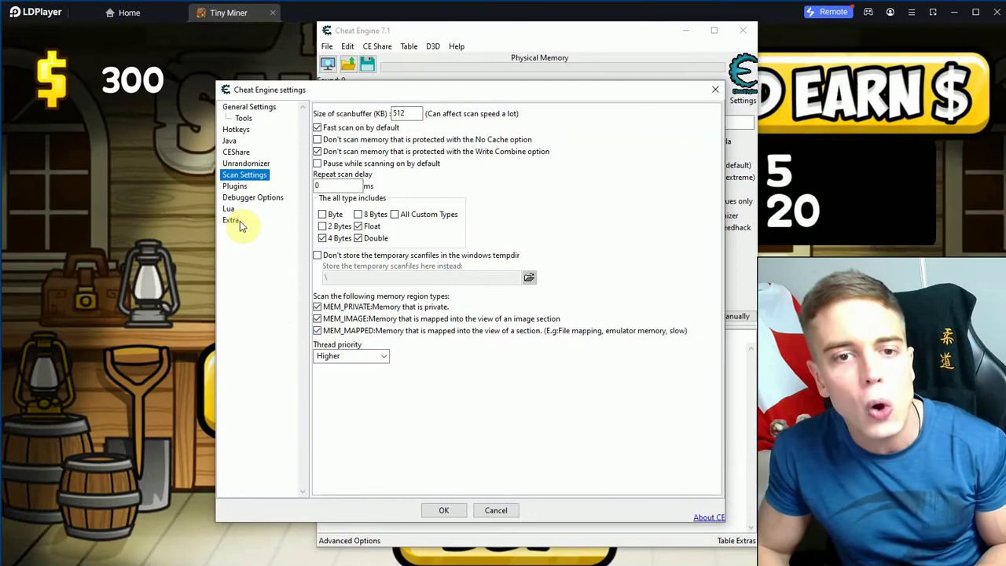
In the extra settings, enable Query memory region routines, Read/Write Process Memory and use of the Process Watcher
left_click(240, 220)
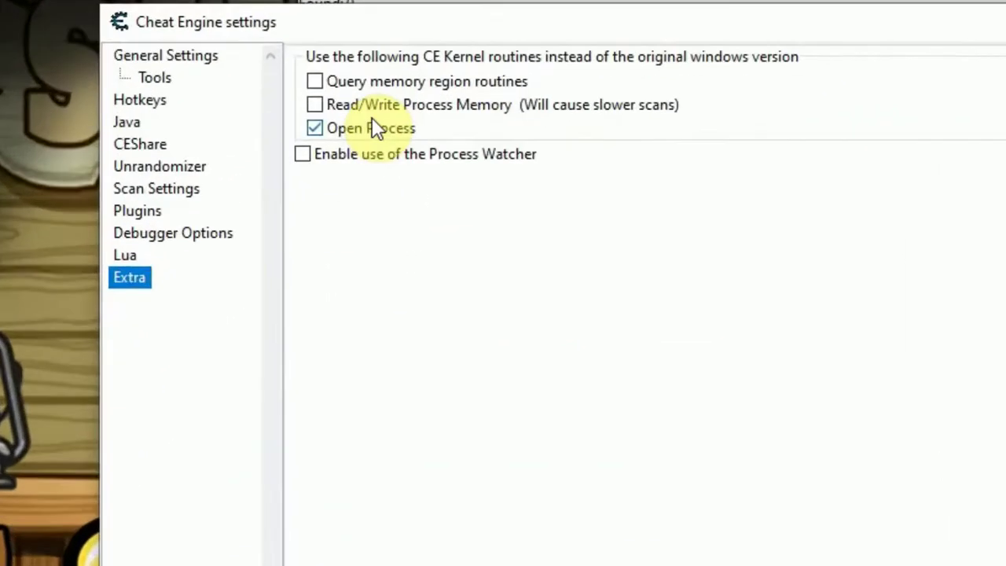
left_click(381, 60)
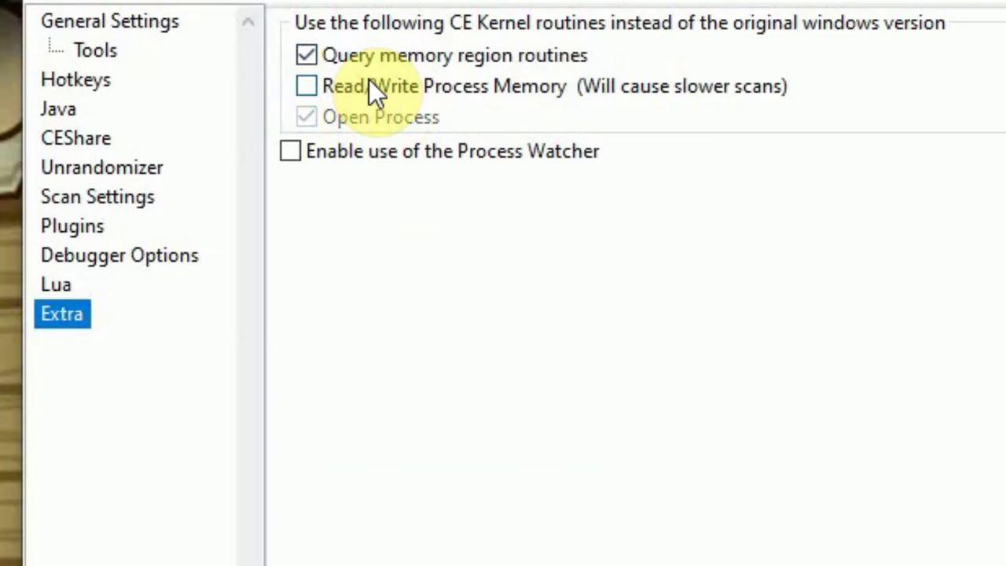
left_click(368, 82)
left_click(336, 149)
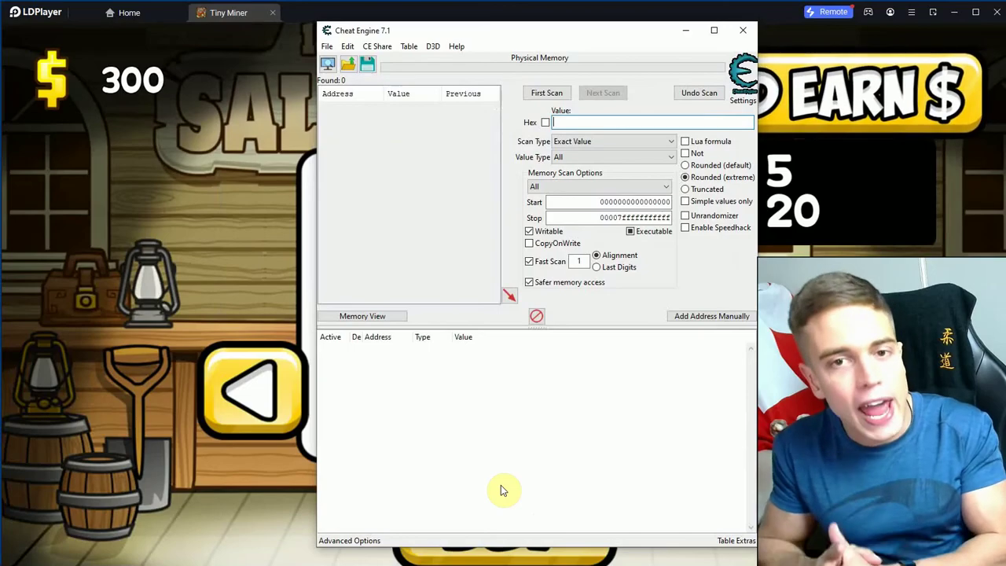
left_click(327, 63)
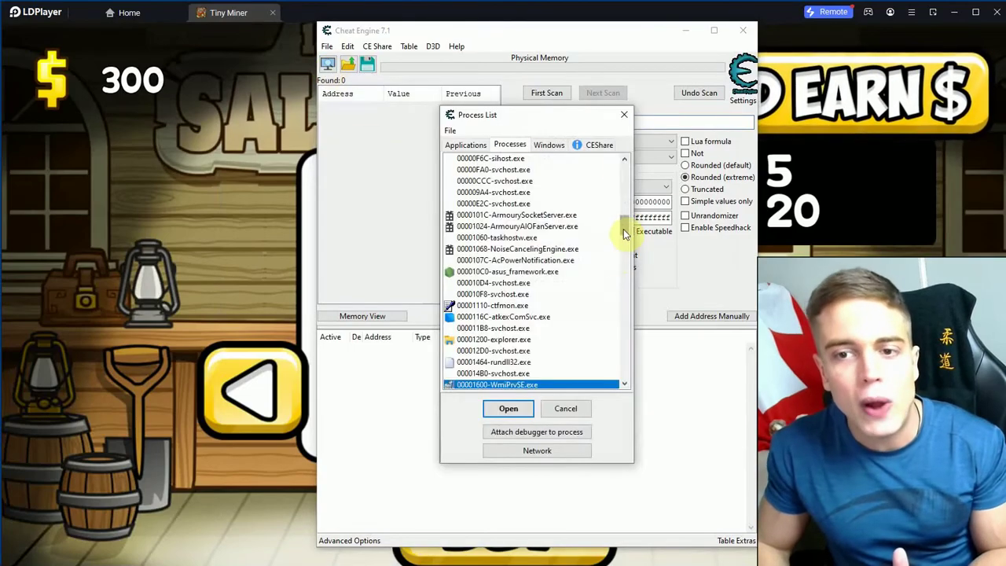
left_click_drag(624, 231, 617, 162)
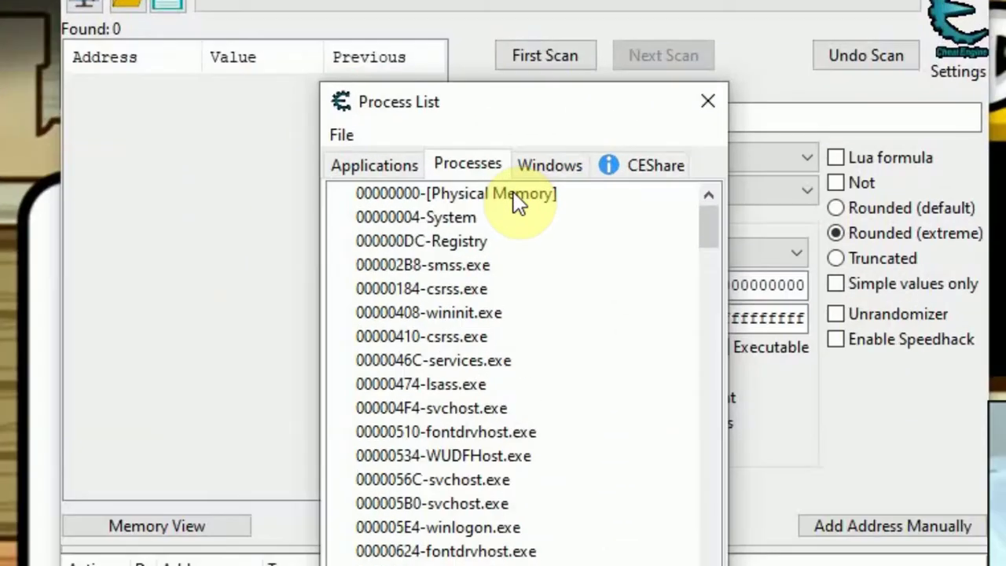
left_click(515, 195)
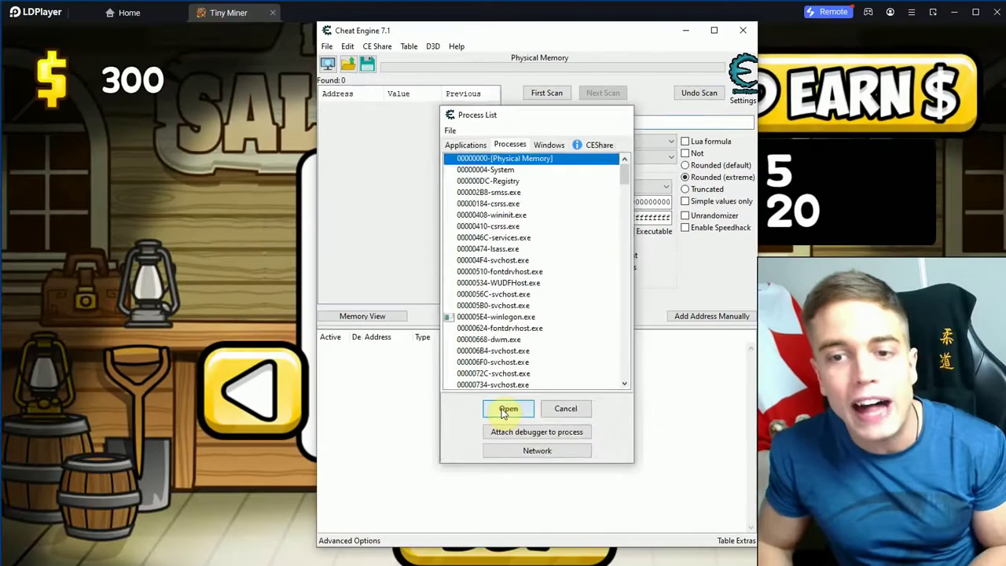
left_click(572, 407)
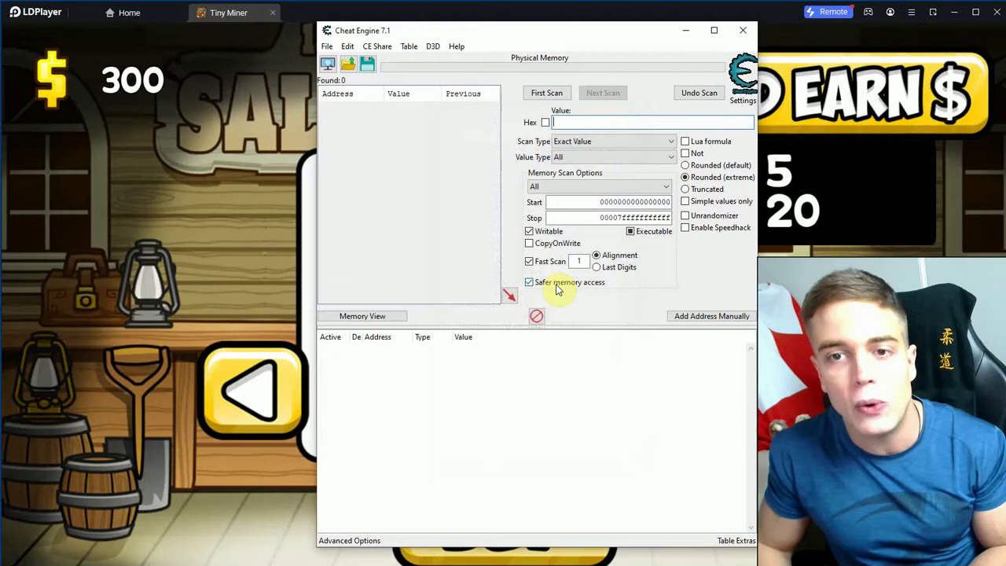
left_click(572, 159)
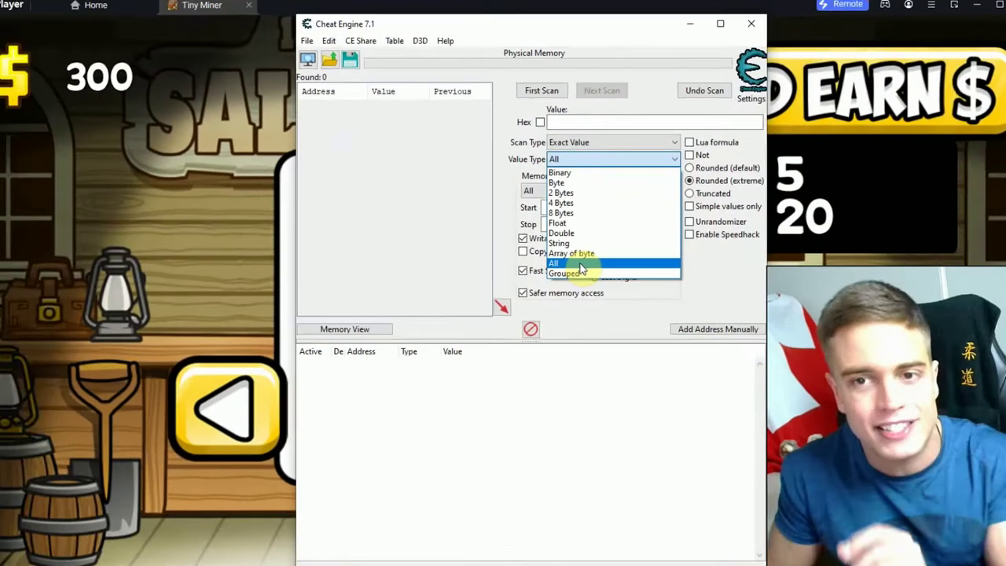
left_click(507, 503)
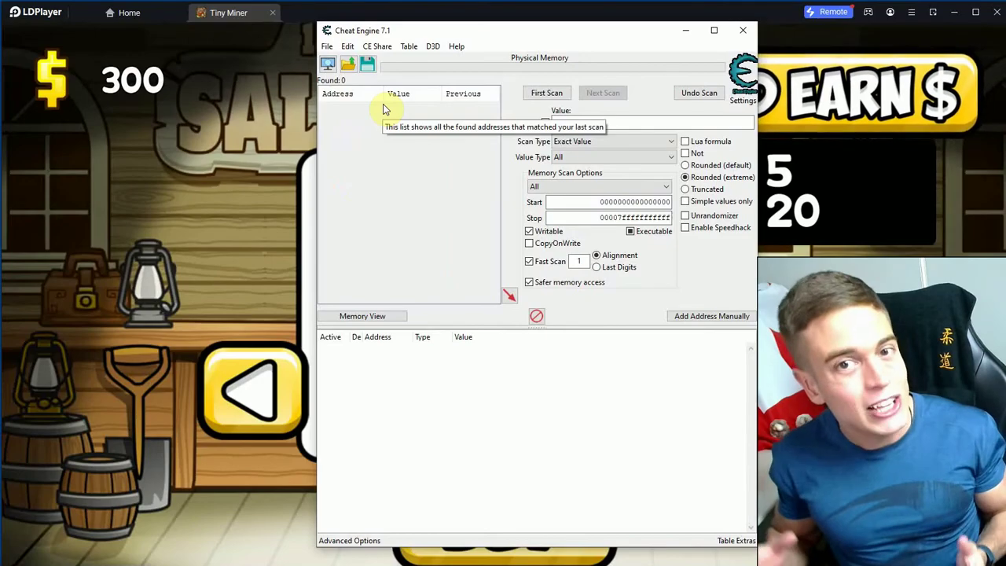
Examine the emulator's dnplayer.exe, Ld9BoxSVC.exe and Ld9BoxHeadless.exe entries in the process list
left_click(326, 63)
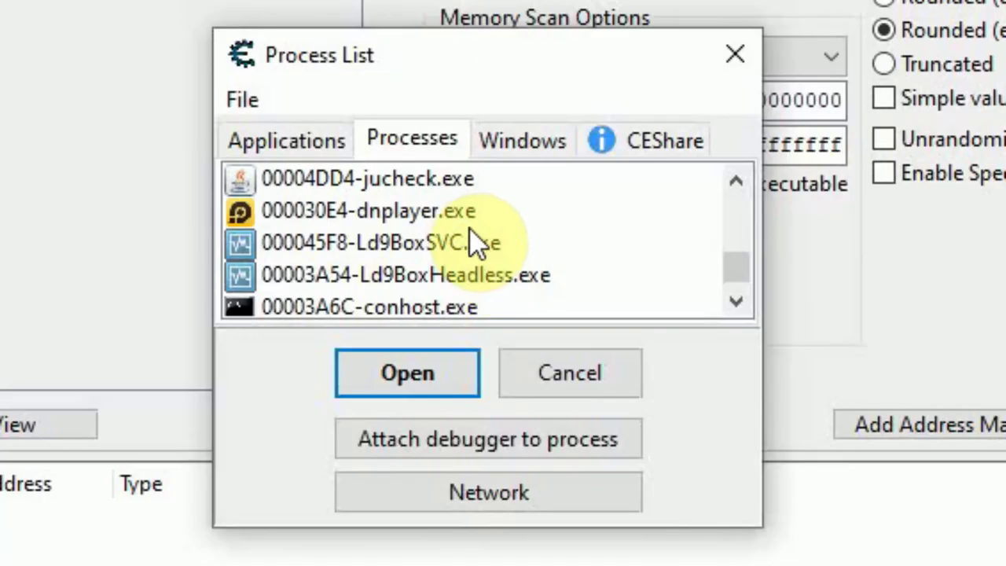
left_click(495, 230)
left_click(444, 242)
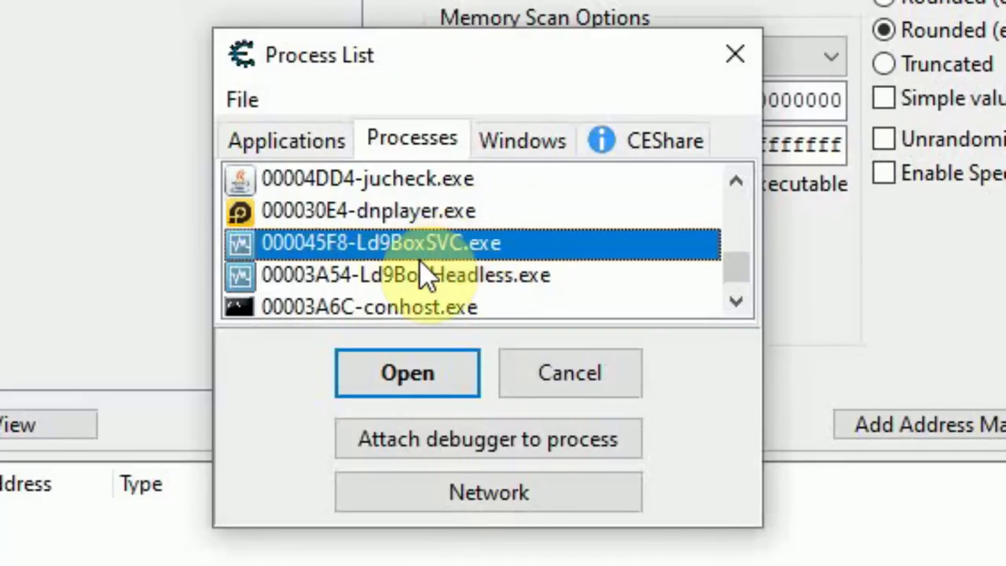
left_click(413, 275)
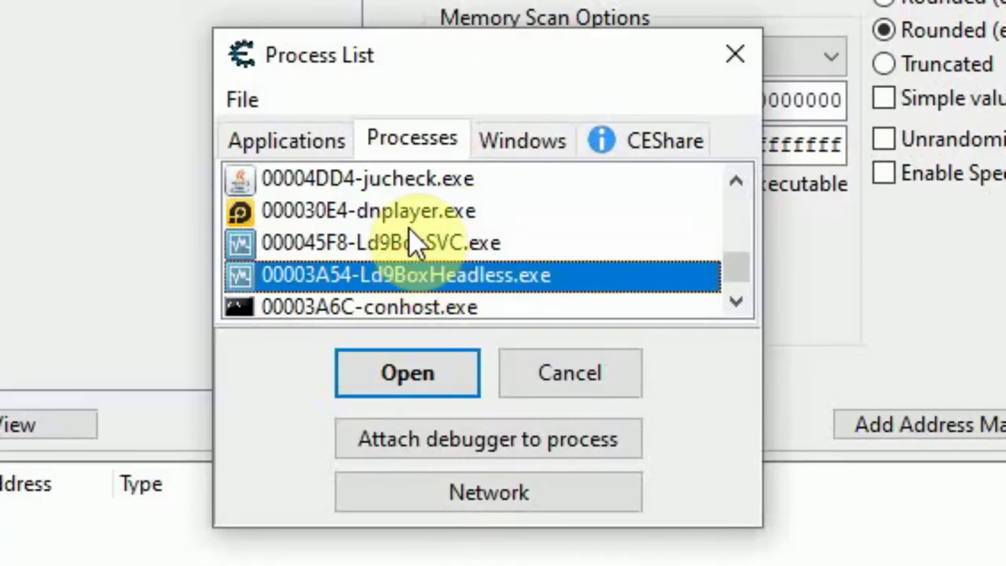
left_click(410, 213)
left_click(392, 243)
left_click(382, 273)
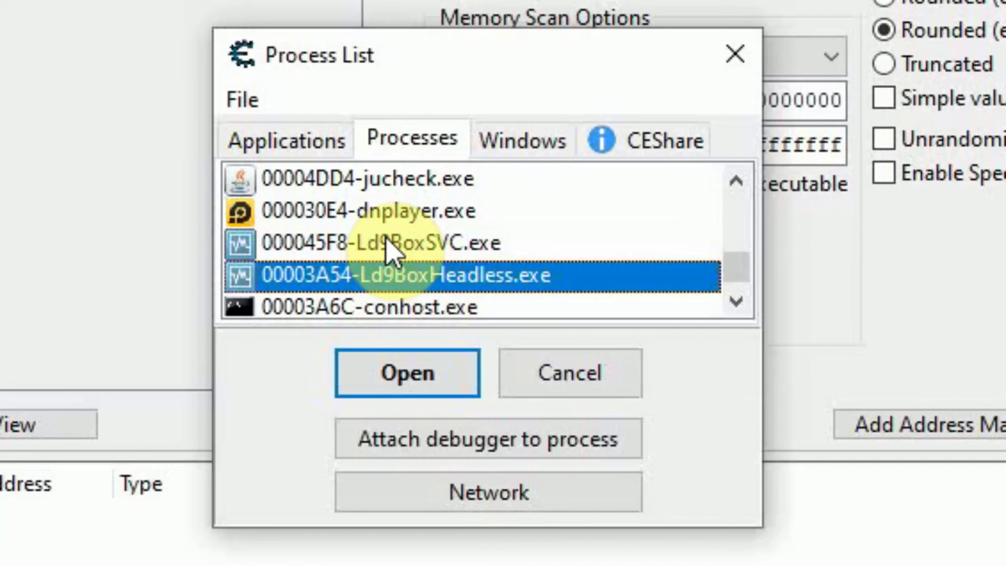
left_click(385, 236)
left_click(393, 212)
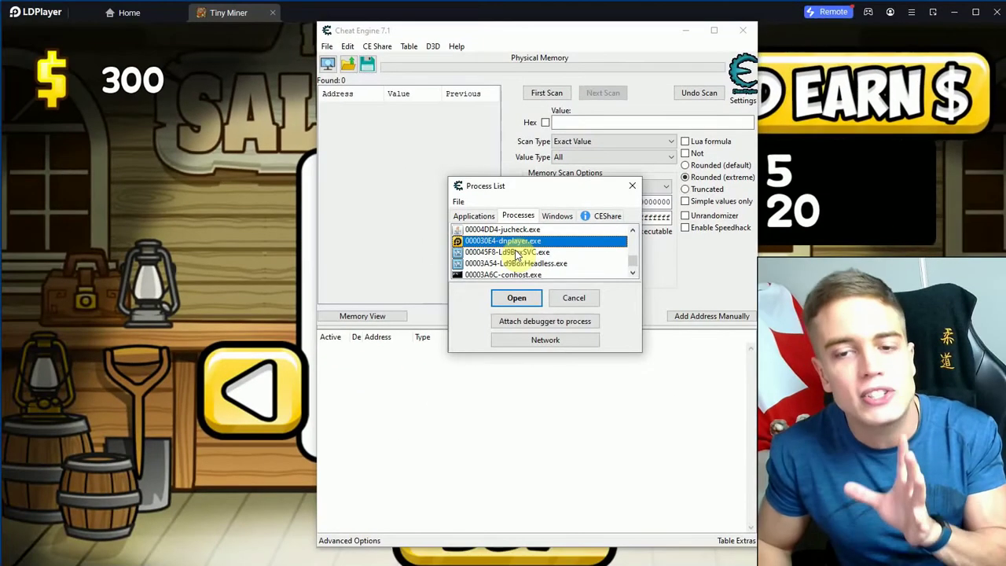
left_click(515, 252)
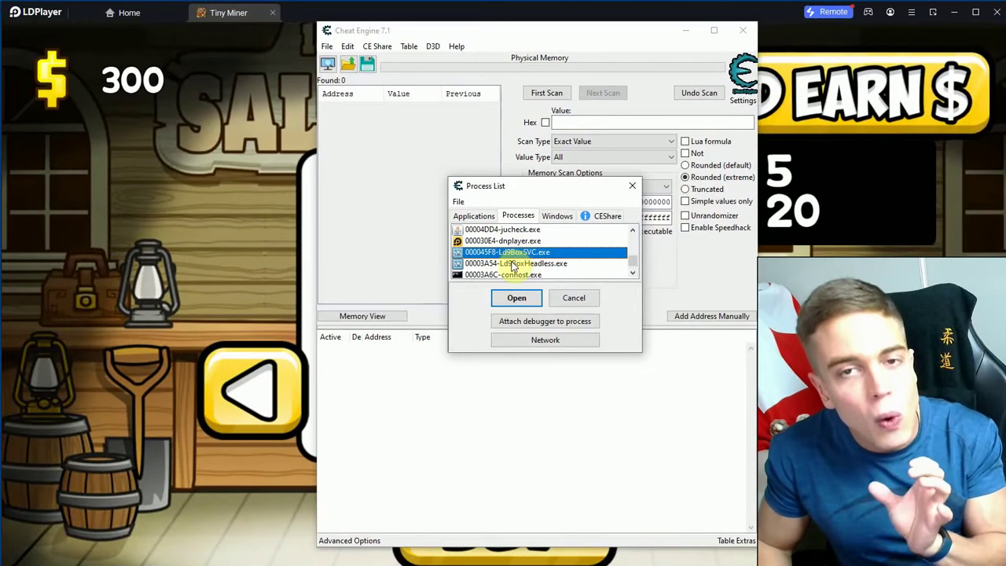
left_click(512, 264)
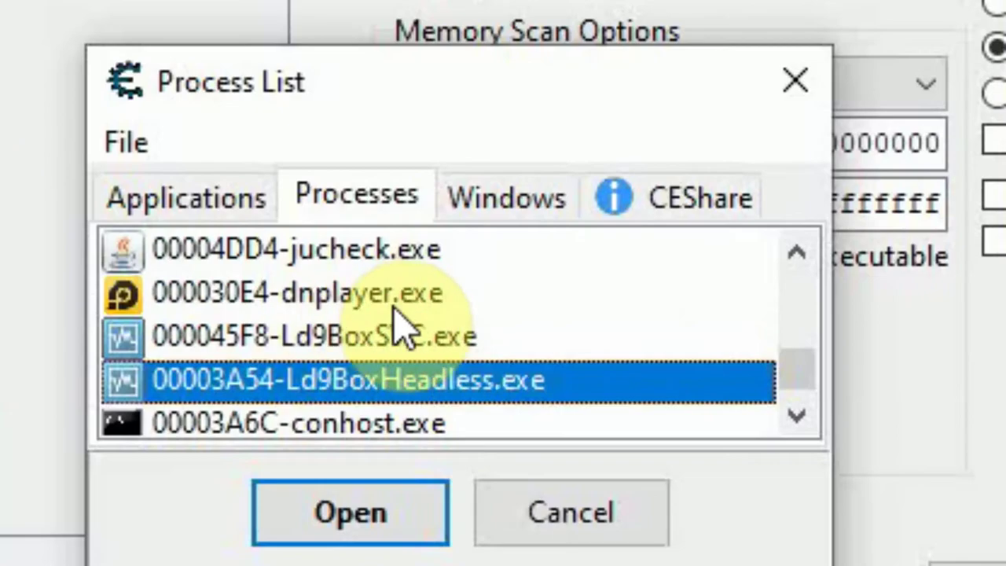
left_click(525, 240)
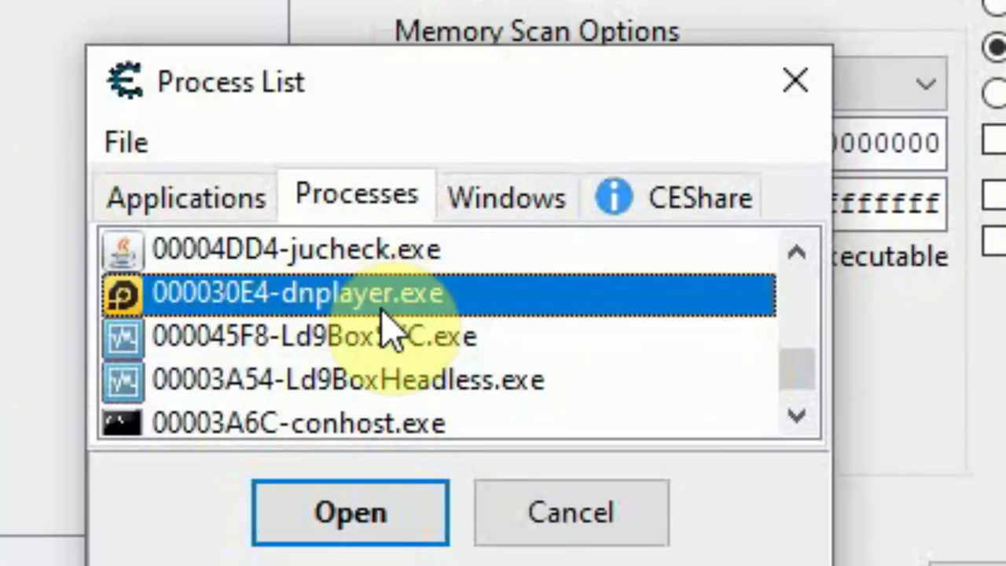
left_click(358, 344)
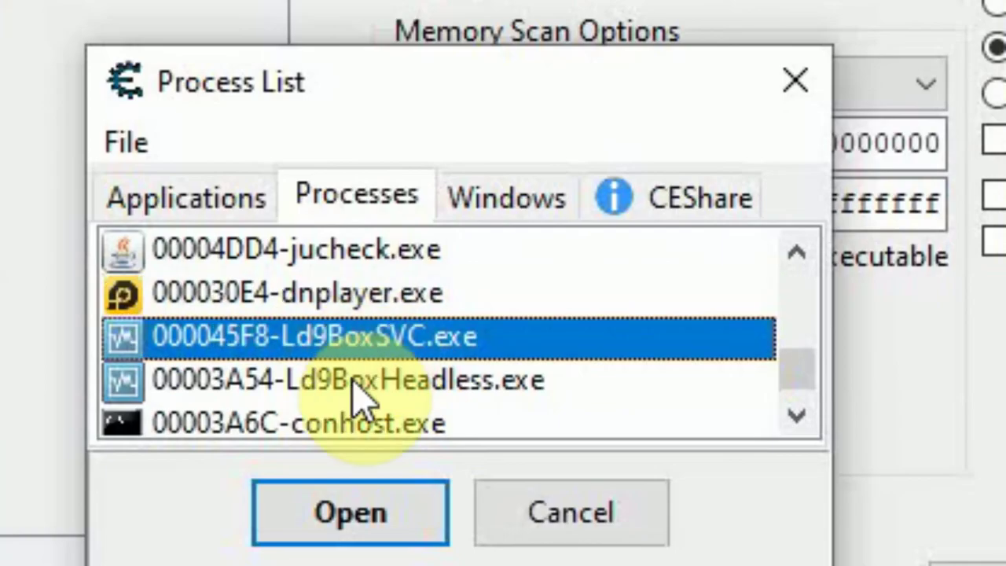
left_click(352, 381)
left_click(354, 335)
left_click(370, 381)
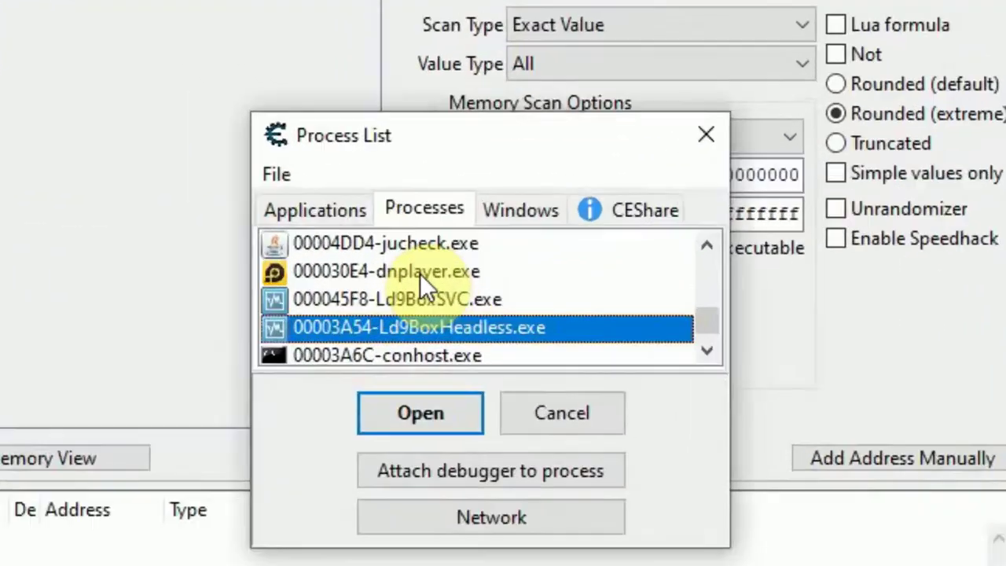
left_click(420, 274)
left_click(417, 303)
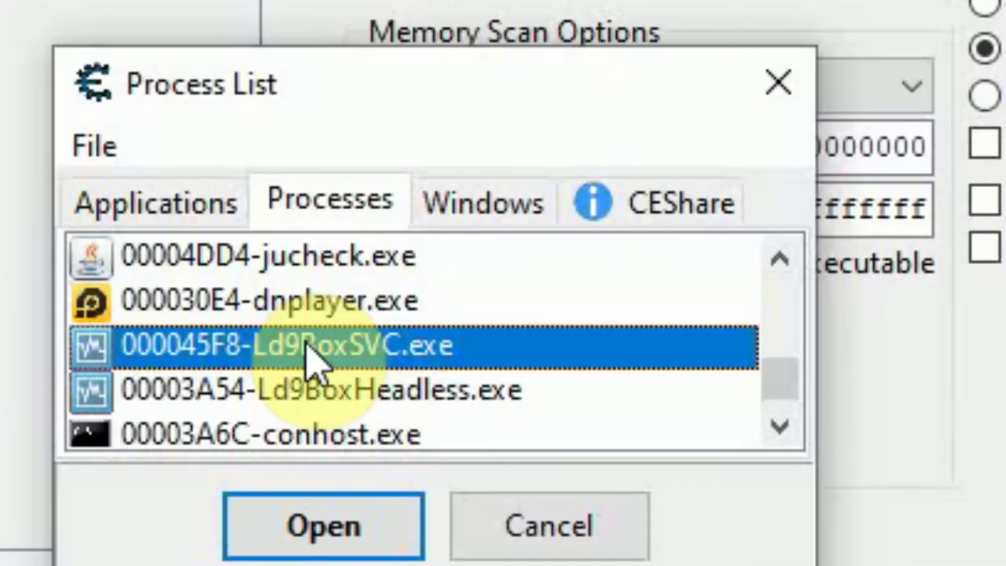
Attach to the emulator process Ld9BoxHeadless.exe from the process list
left_click(312, 404)
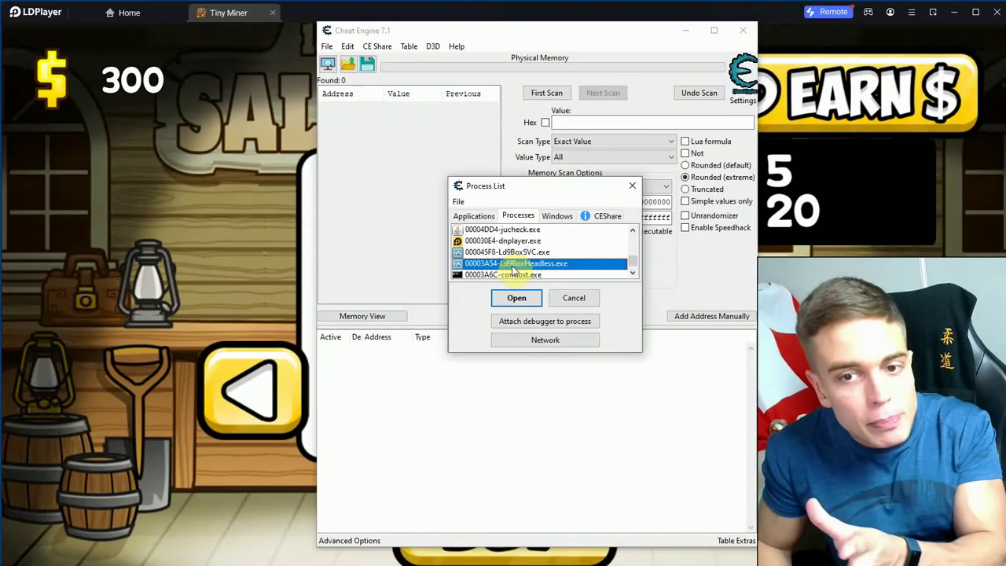
double_click(512, 265)
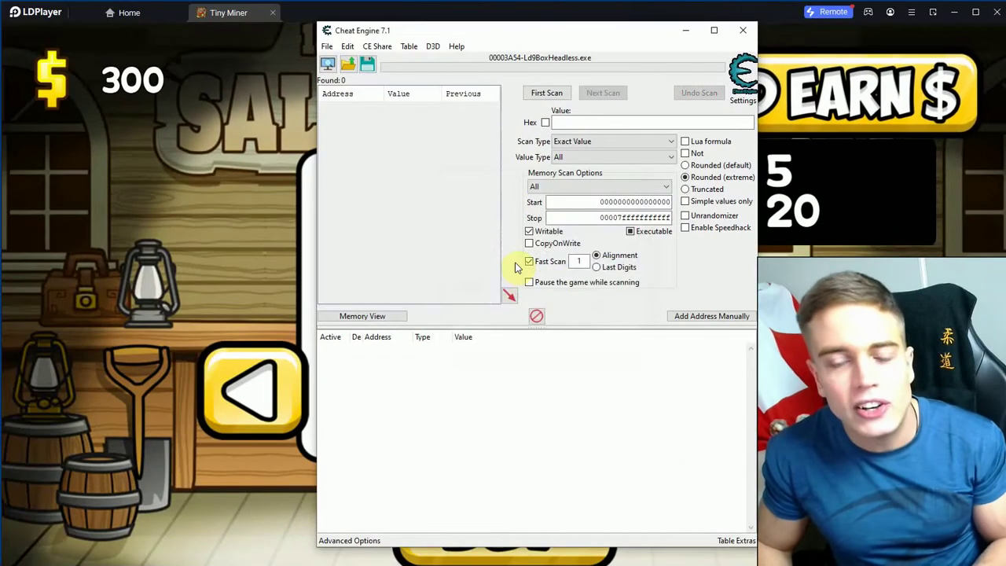
Run a first scan for the exact value 300 with the value type 4 Bytes
left_click(568, 122)
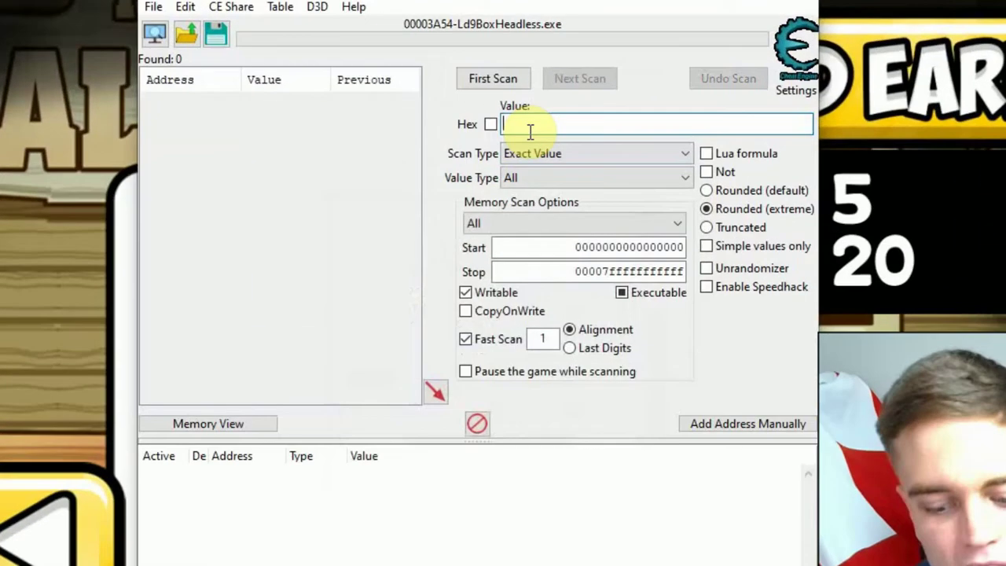
type("300")
left_click(395, 250)
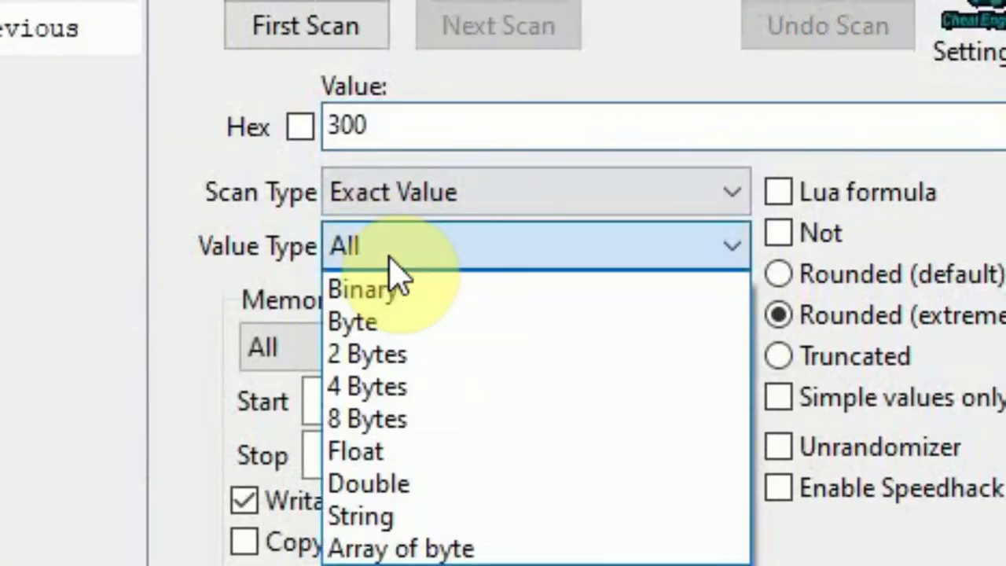
left_click(405, 387)
left_click(303, 36)
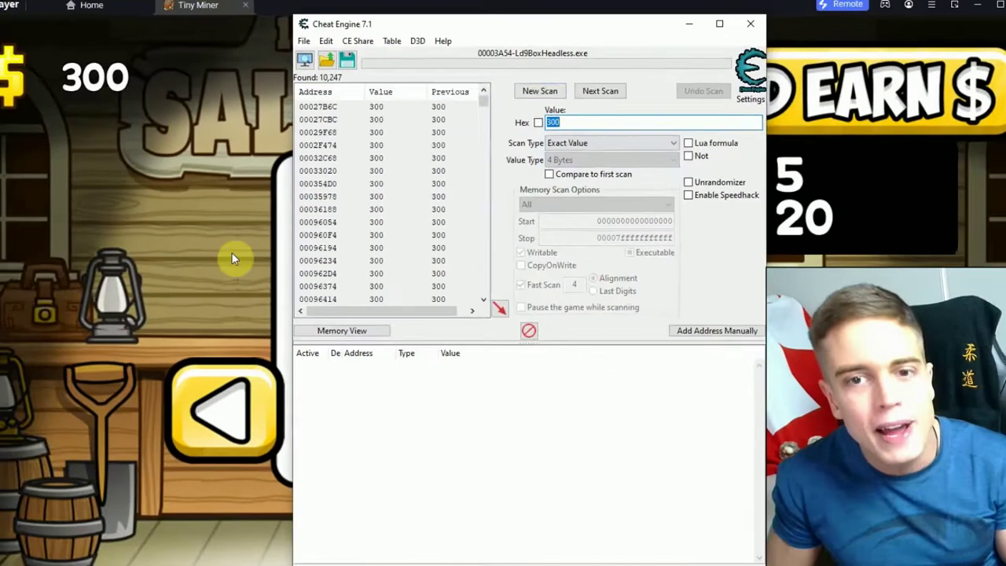
Switch to the Tiny Miner game in LDPlayer and buy five ladders in the shop
left_click(232, 253)
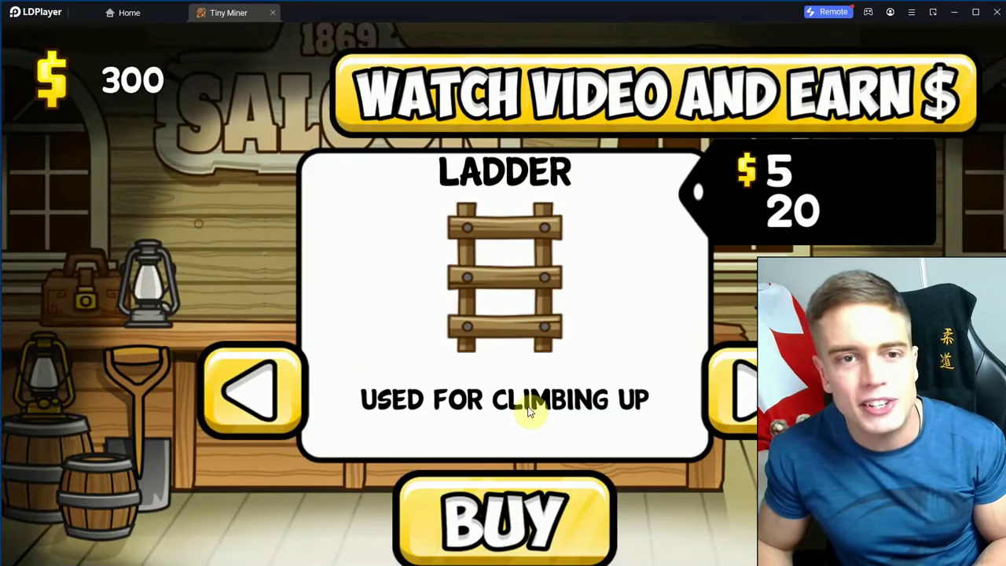
left_click(515, 523)
left_click(515, 522)
left_click(516, 522)
left_click(516, 522)
left_click(516, 522)
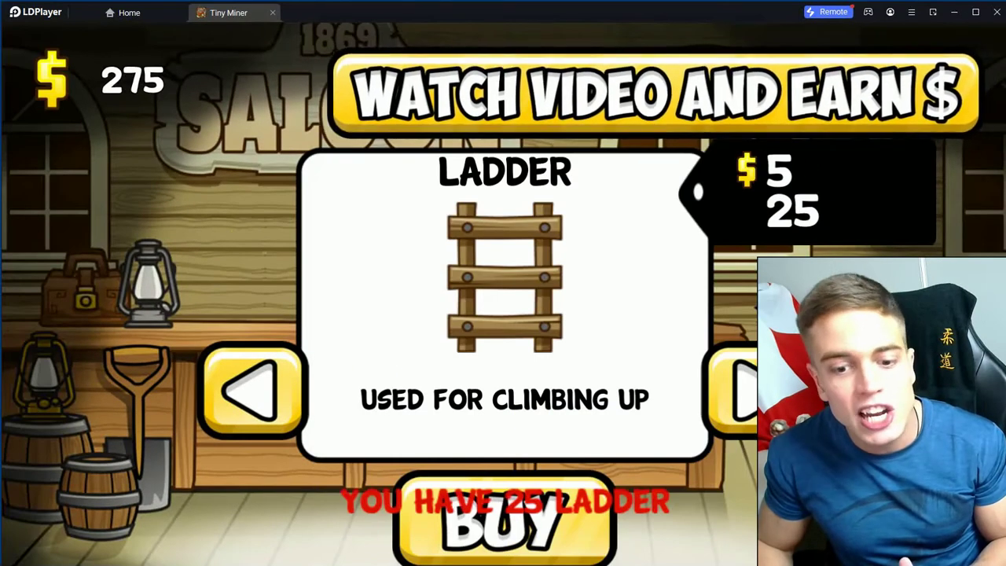
Return to Cheat Engine, run a next scan for 275 and add the remaining address to the address list
key("alt+Tab")
type("2785")
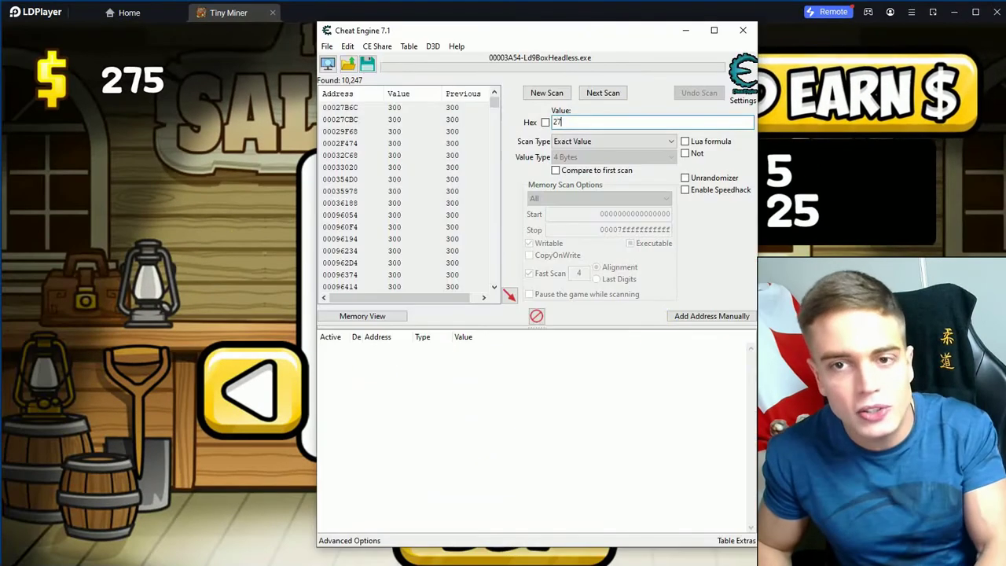
left_click(603, 92)
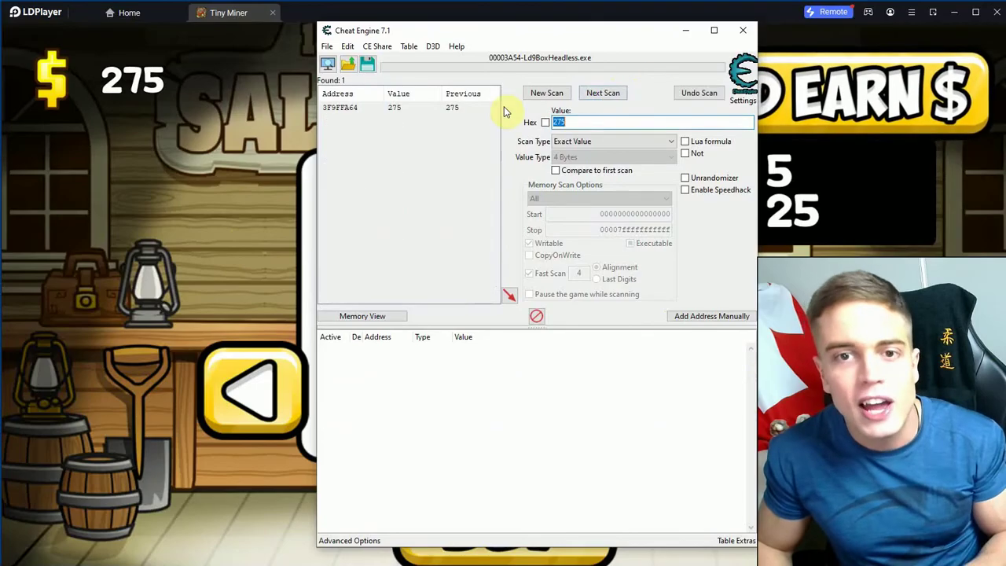
double_click(459, 108)
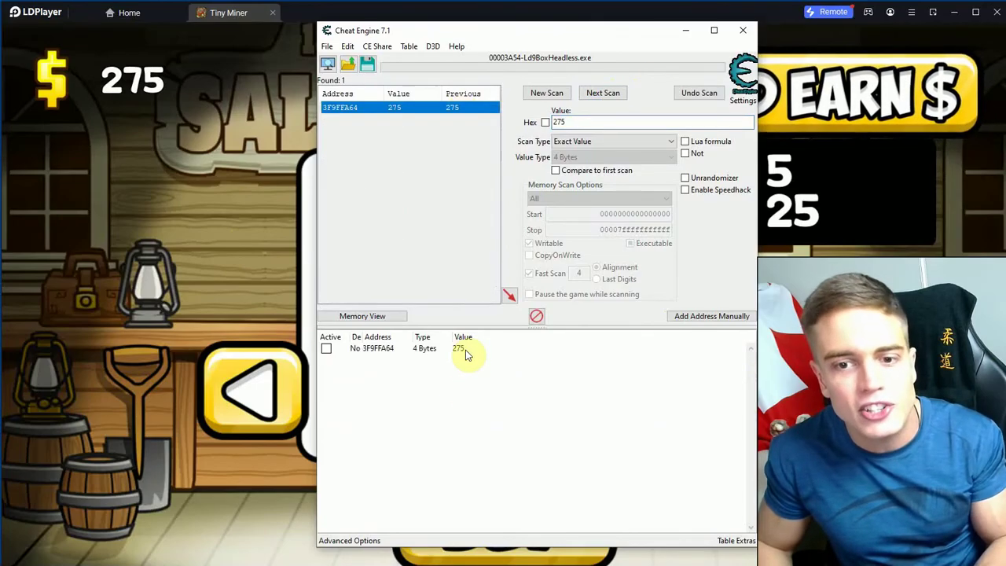
Change the value of the listed money address to 99999999
double_click(465, 351)
type("99999999")
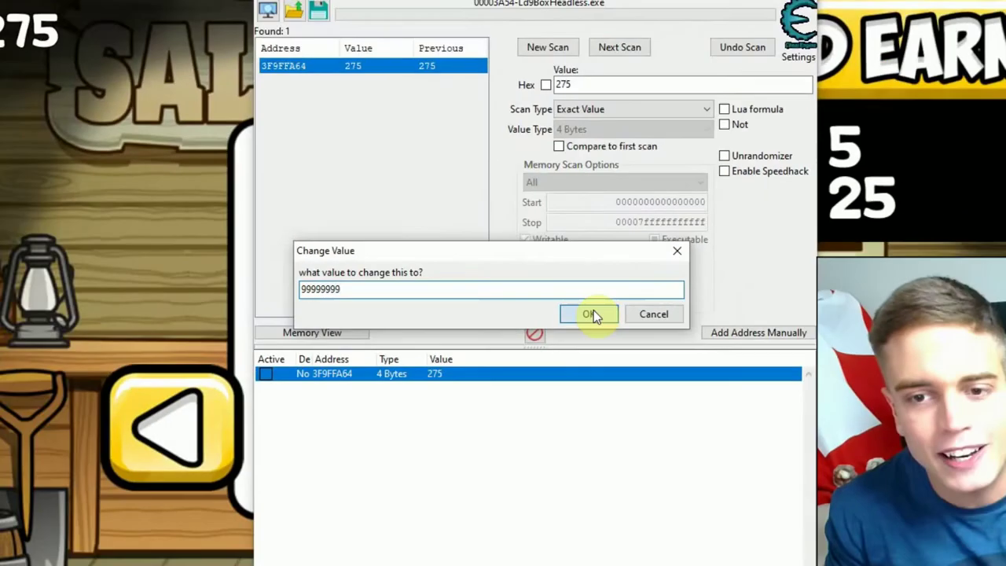
left_click(578, 301)
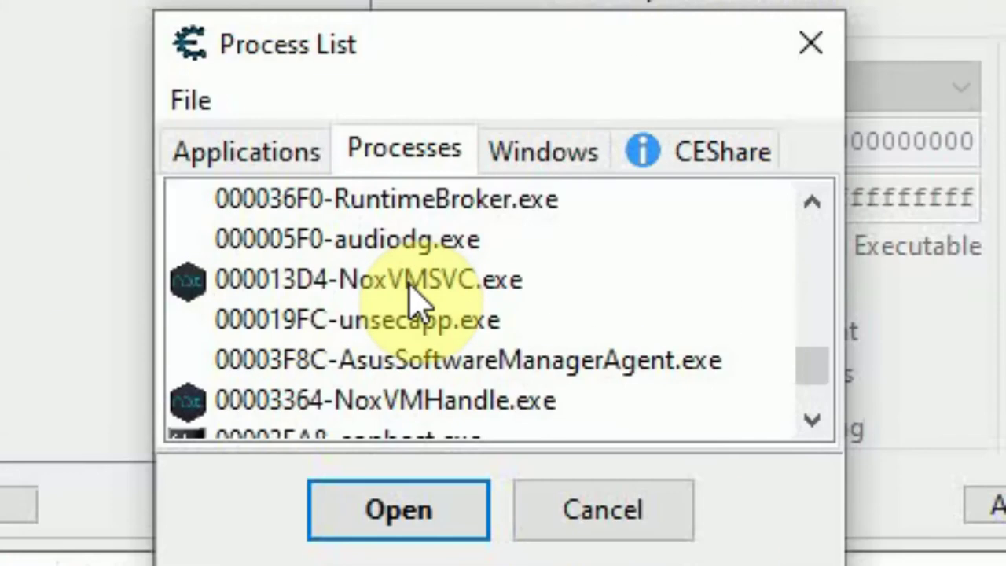
Attach to the NoxPlayer process NoxVMHandle.exe from the process list and discard the current address list
left_click(414, 300)
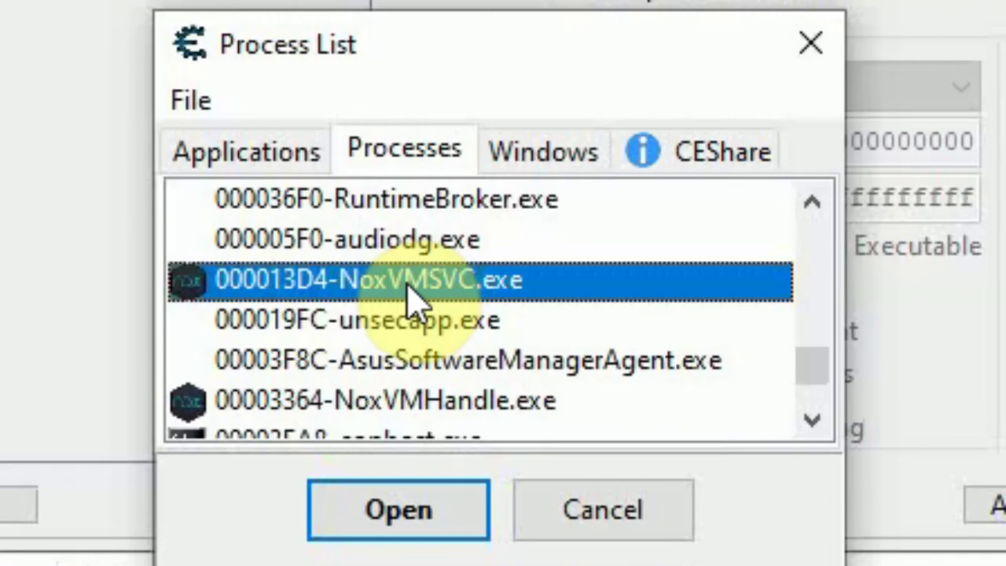
left_click(387, 405)
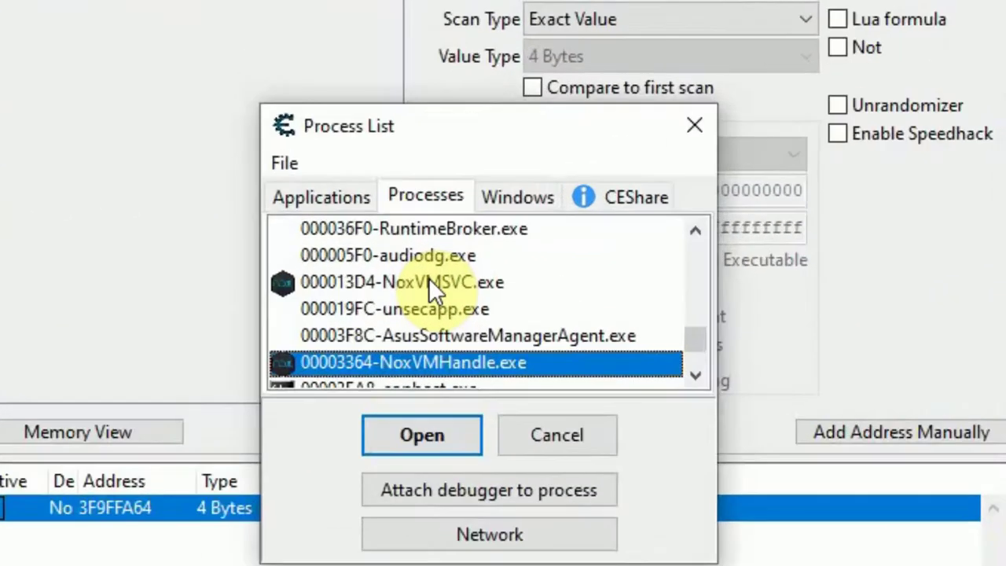
left_click(509, 253)
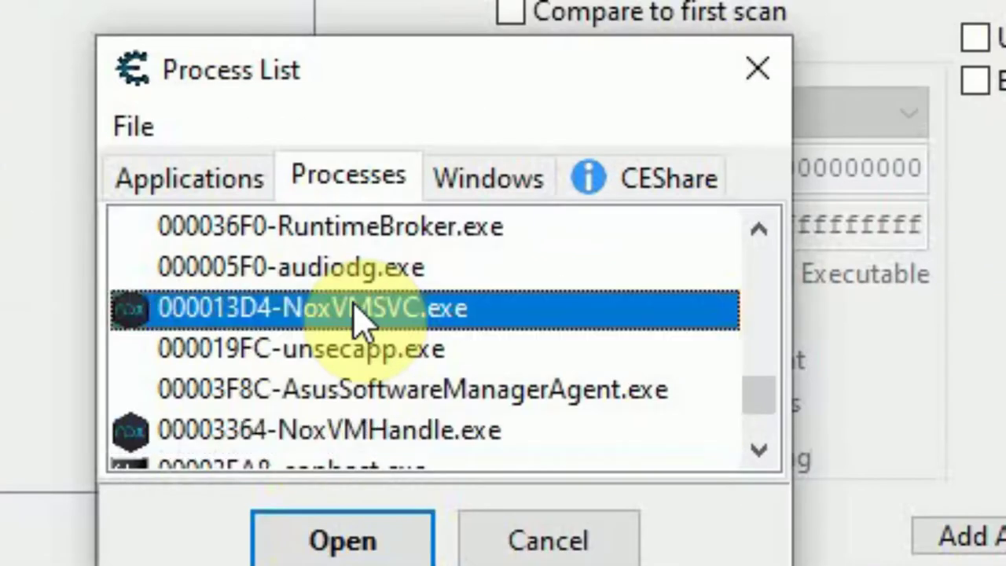
left_click(322, 435)
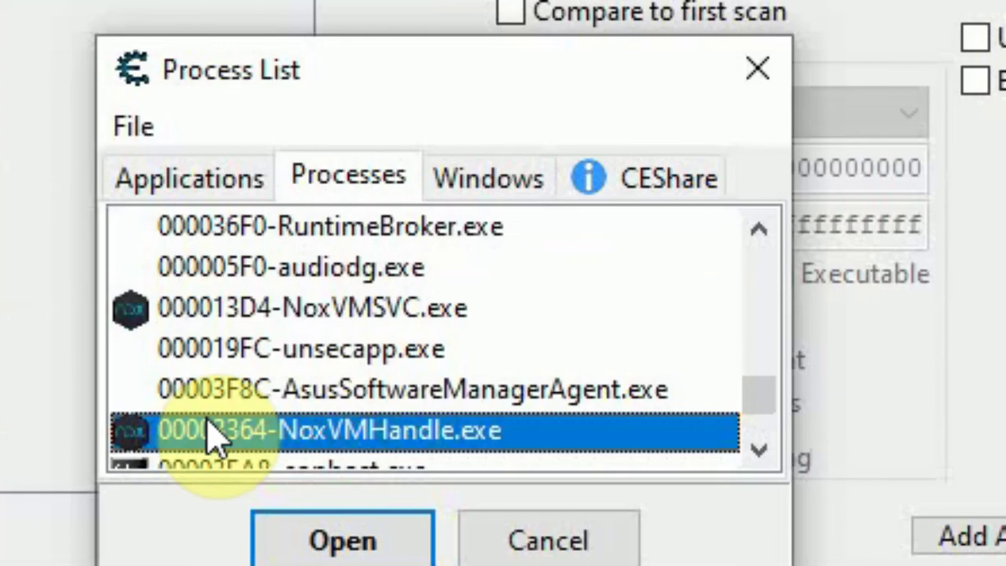
left_click(400, 310)
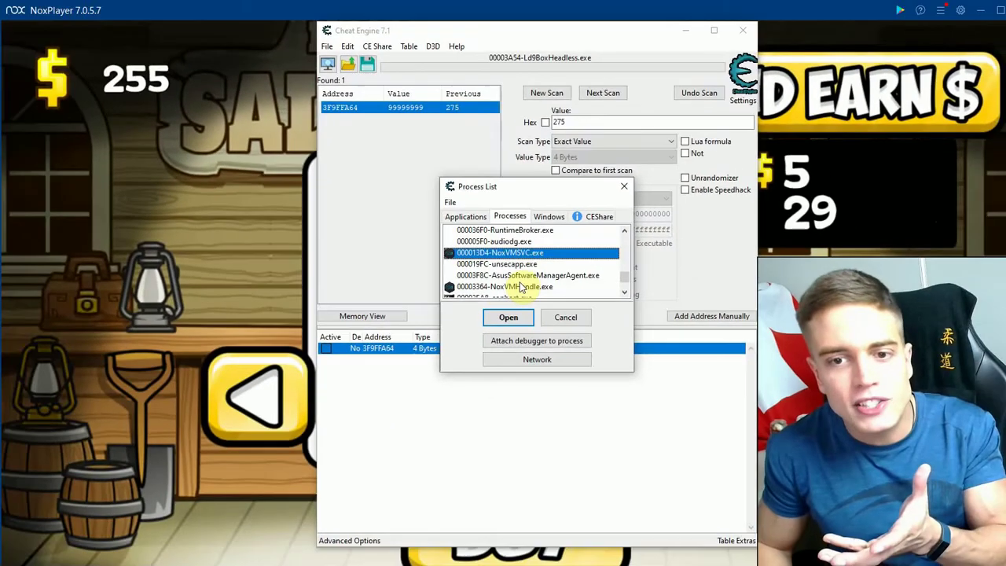
left_click(518, 288)
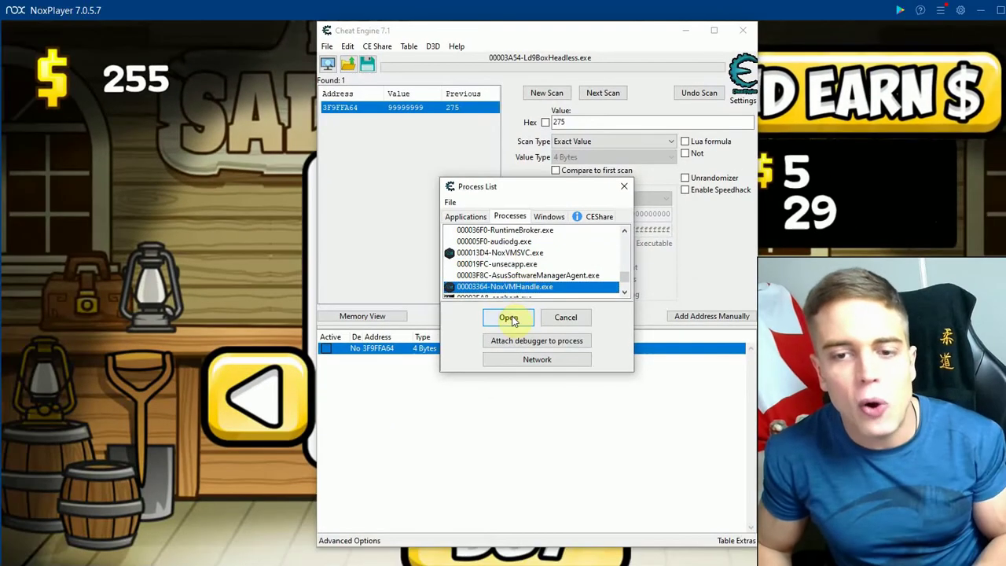
left_click(508, 318)
left_click(586, 274)
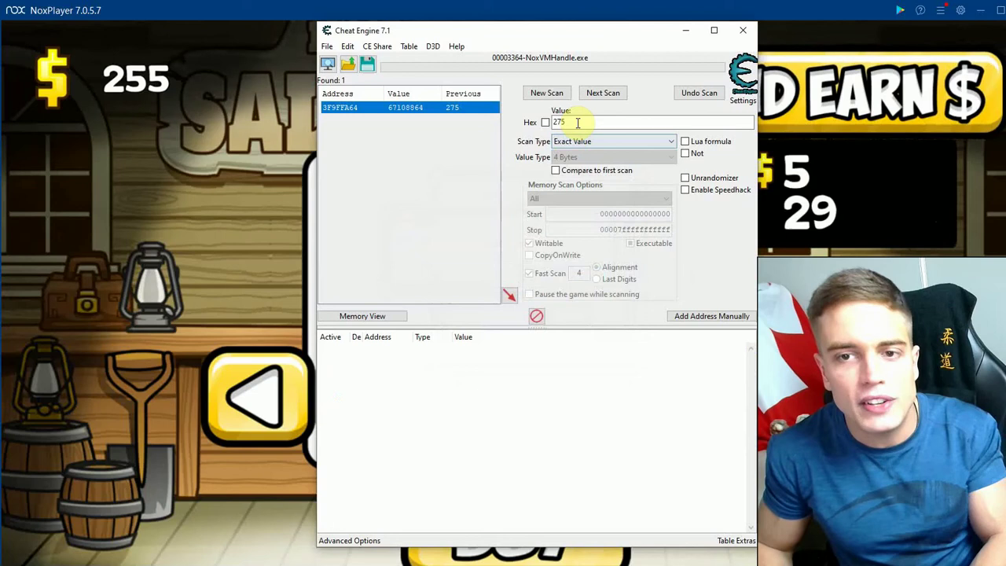
Start a new scan and run a first scan for the exact value 255
type("2")
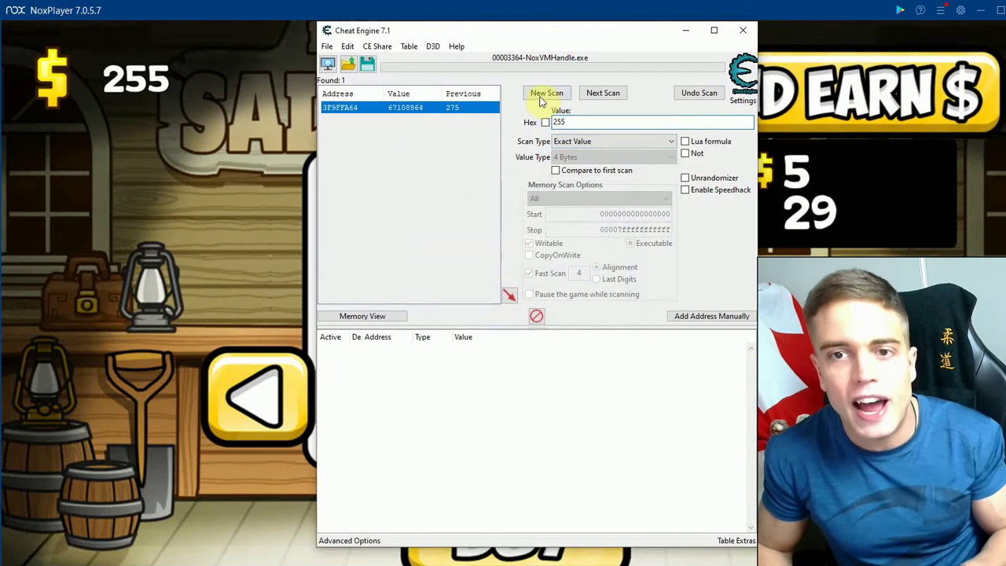
left_click(546, 93)
left_click(546, 93)
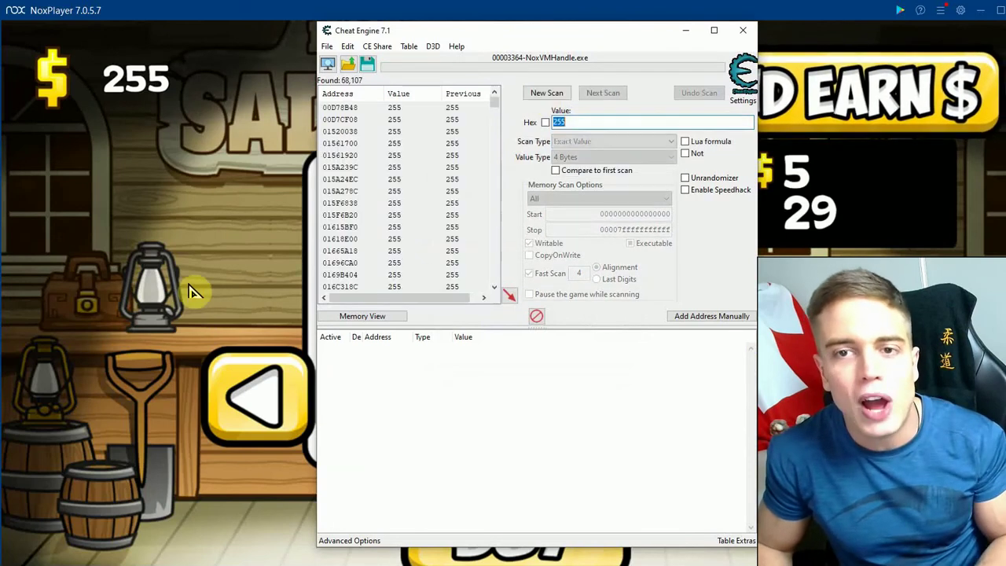
Switch to the Tiny Miner game in NoxPlayer and buy seven ladders in the shop
left_click(462, 420)
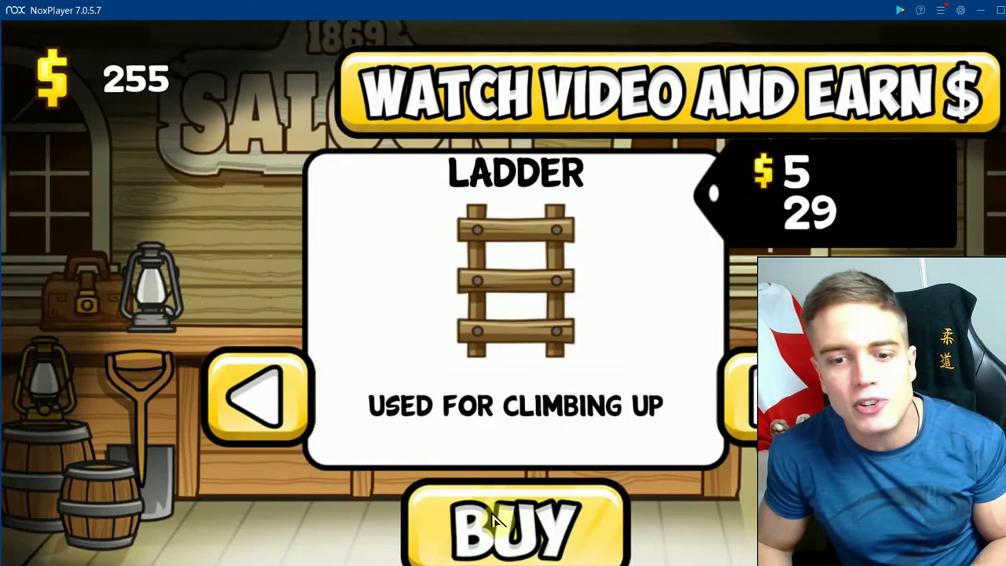
left_click(495, 520)
left_click(495, 521)
left_click(495, 521)
left_click(495, 521)
left_click(495, 520)
left_click(495, 520)
left_click(495, 520)
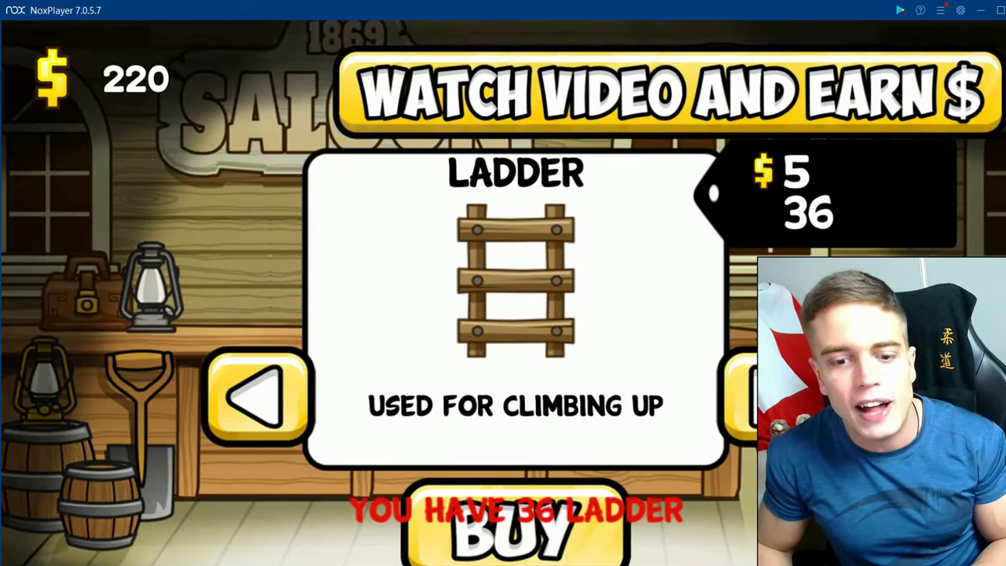
Return to Cheat Engine, run a next scan for 220 and add the remaining address to the address list
key("alt+Tab")
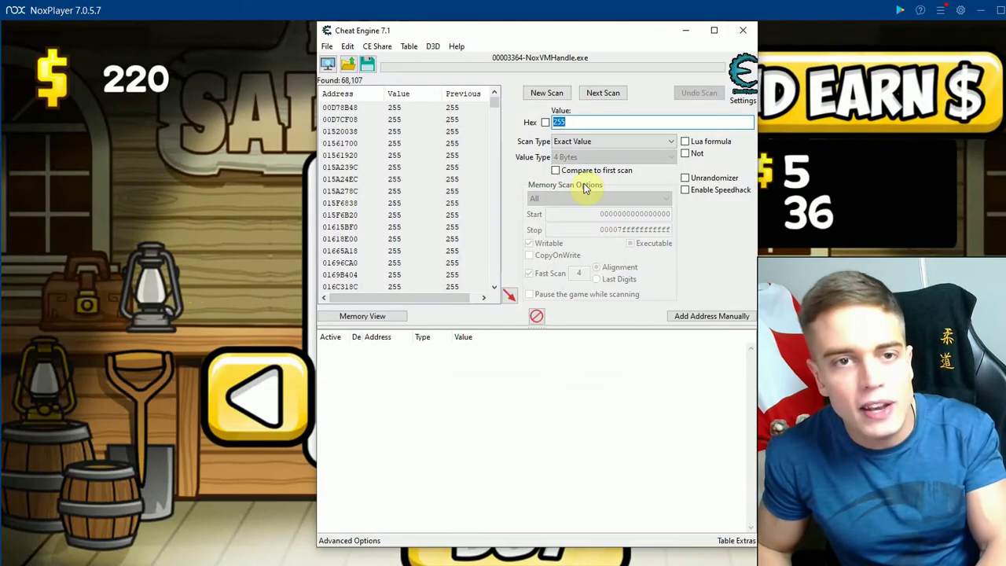
type("220")
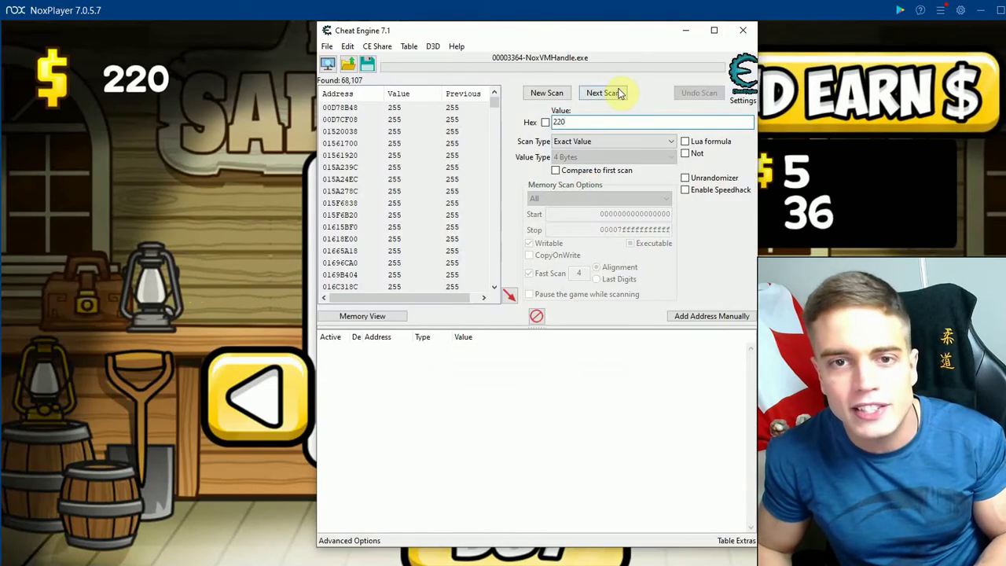
left_click(603, 93)
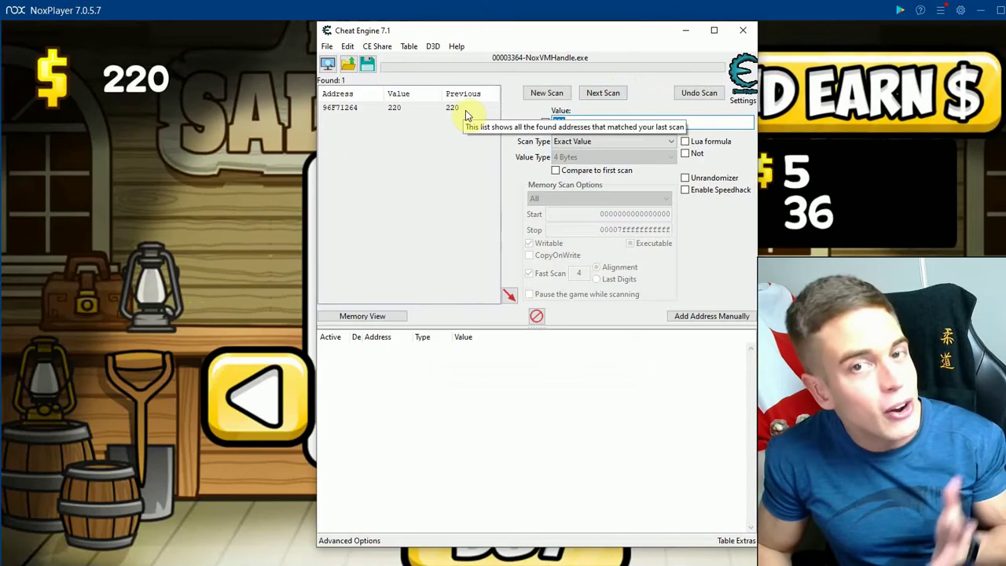
double_click(465, 110)
Change the value of the added NoxPlayer money address to 999999999
double_click(460, 348)
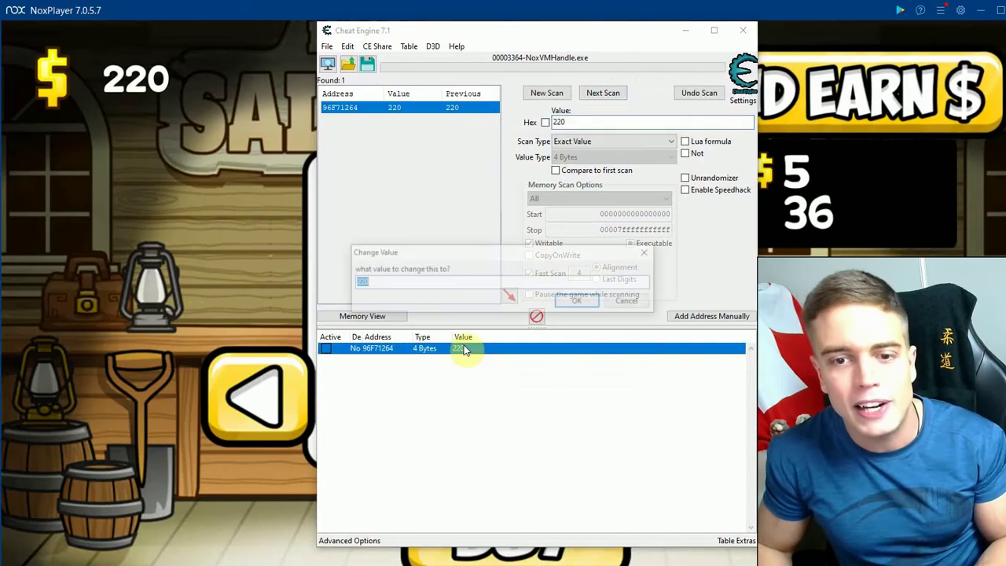
type("999999999")
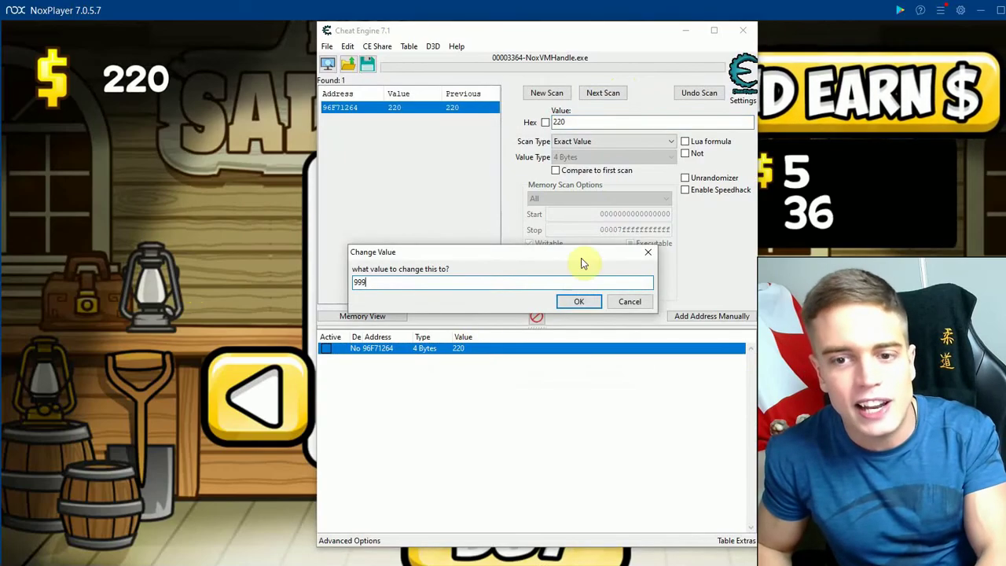
left_click(579, 302)
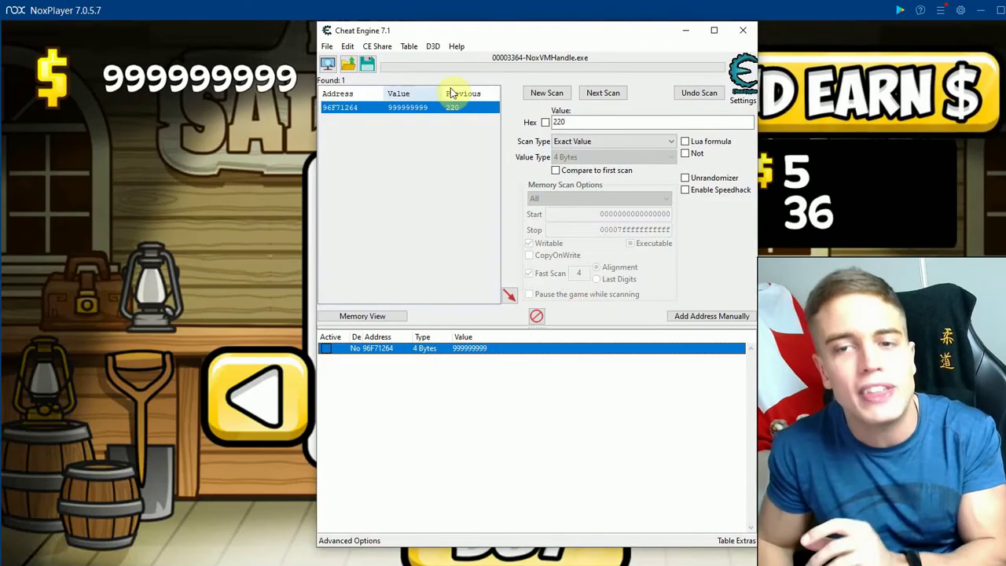
Open the process list and look through its entries from Physical Memory down to the LDPlayer processes
left_click(329, 65)
left_click_drag(627, 286, 626, 236)
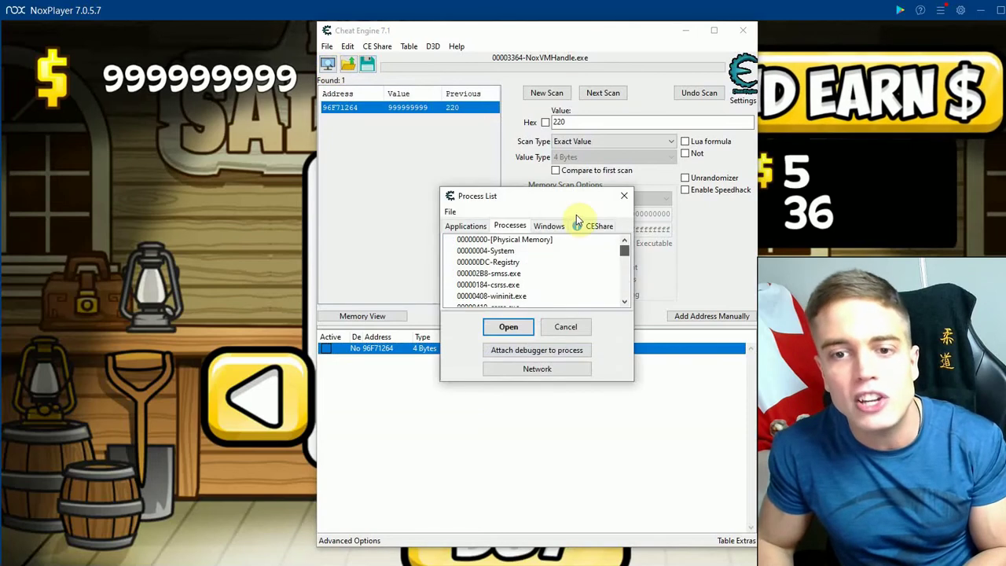
left_click(519, 241)
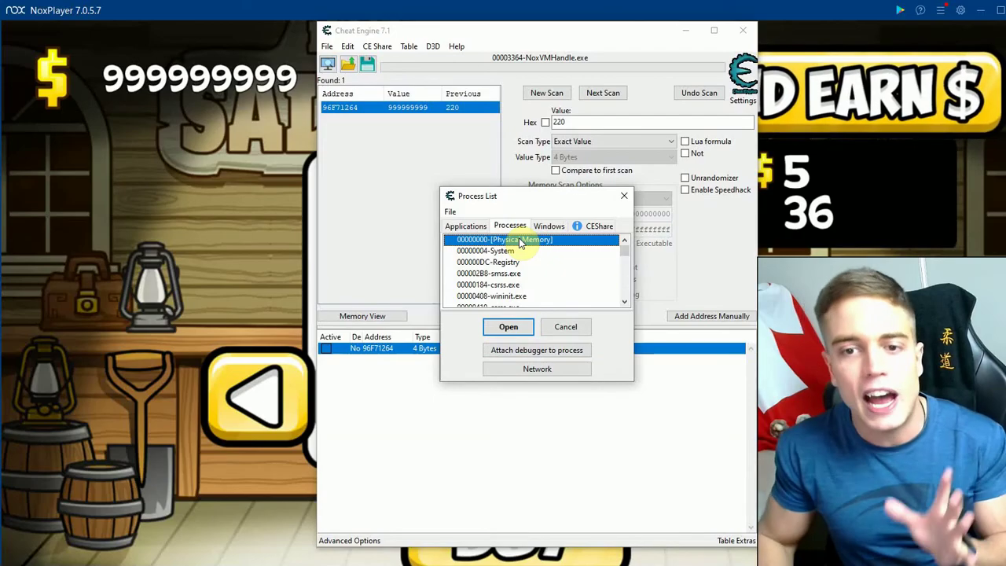
left_click(625, 302)
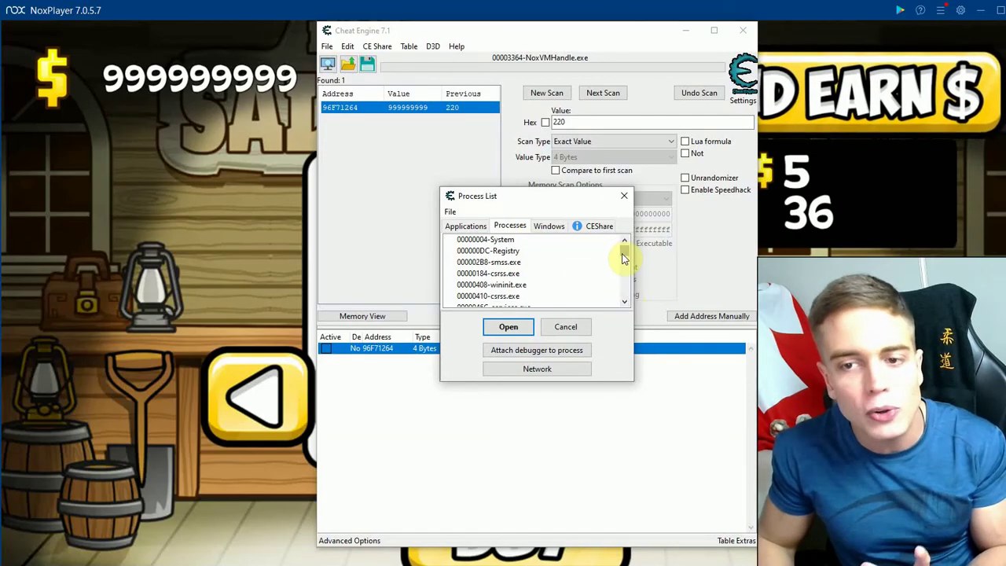
left_click(624, 243)
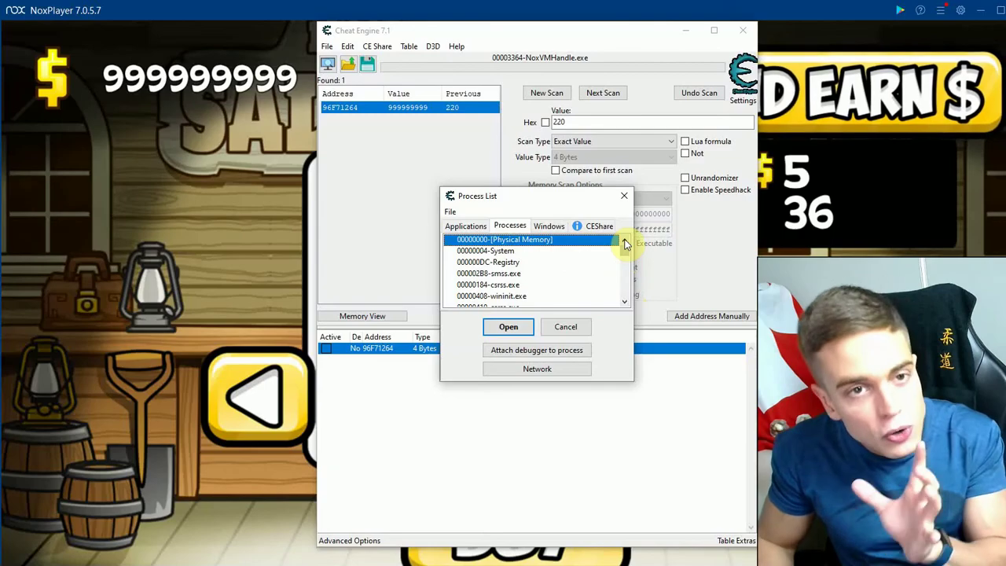
left_click(622, 253)
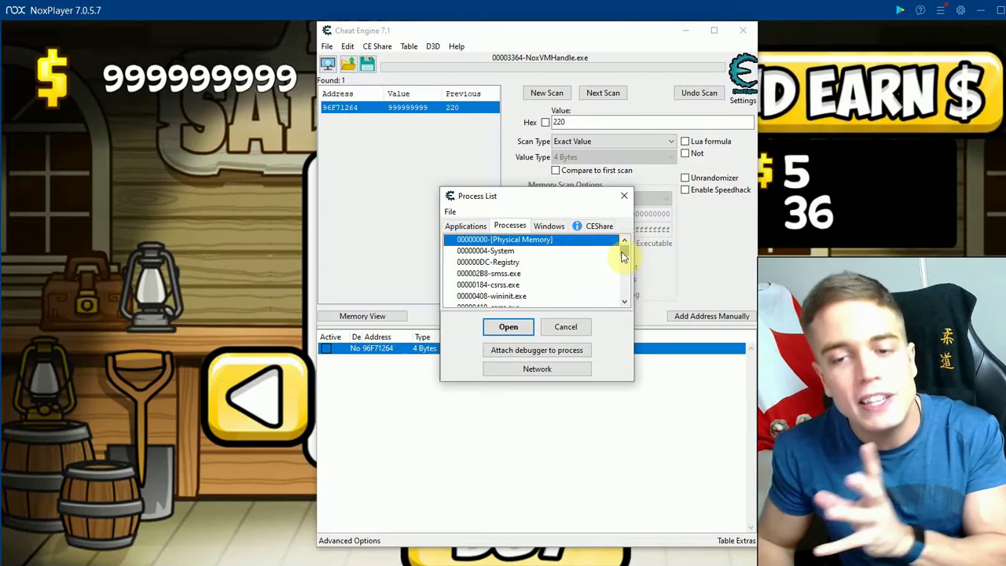
left_click_drag(622, 253, 628, 414)
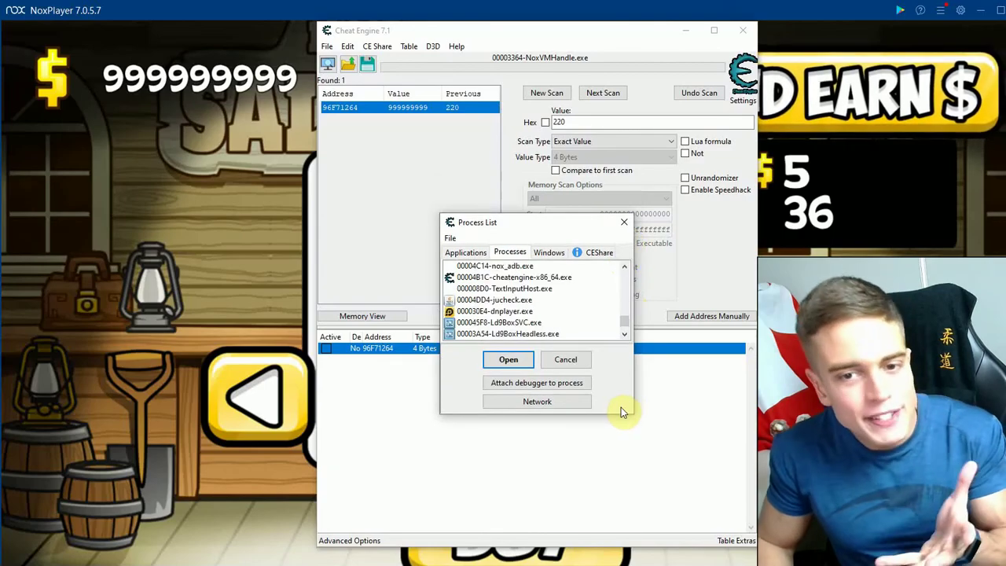
Examine the LDPlayer candidates dnplayer.exe, Ld9BoxSVC.exe and Ld9BoxHeadless.exe in the process list by selecting each in turn
left_click(532, 314)
left_click(528, 323)
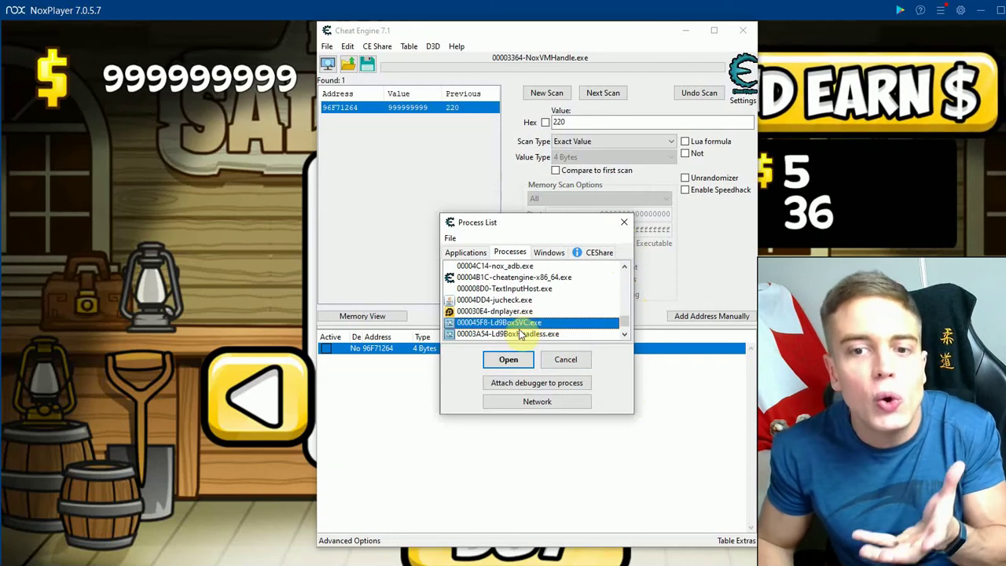
left_click(517, 334)
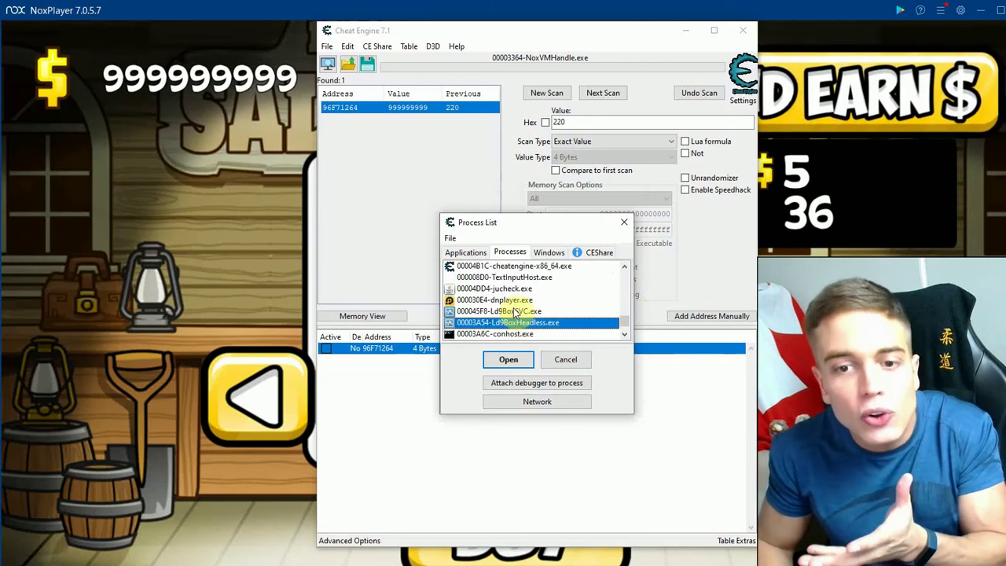
left_click(511, 301)
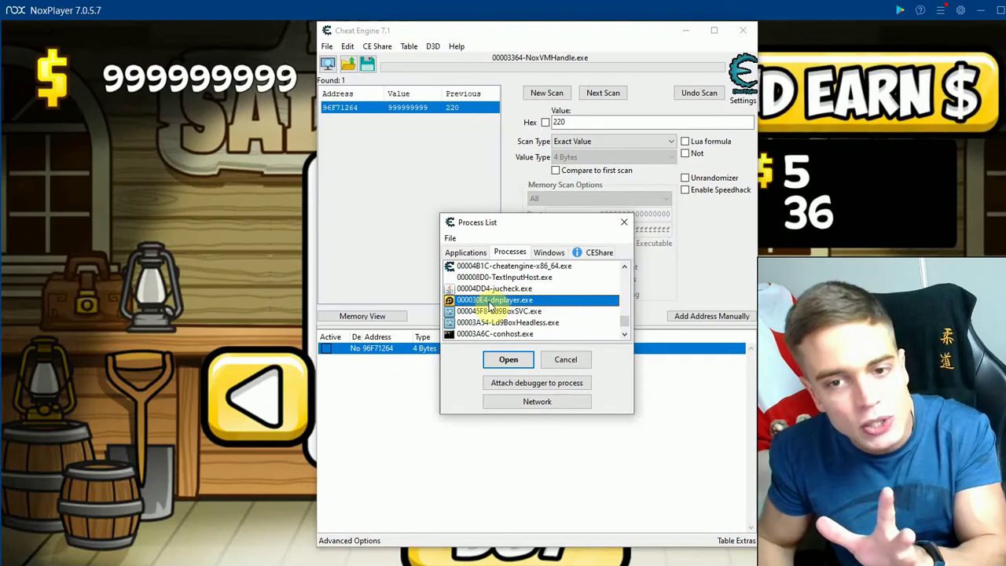
left_click(493, 311)
left_click(496, 323)
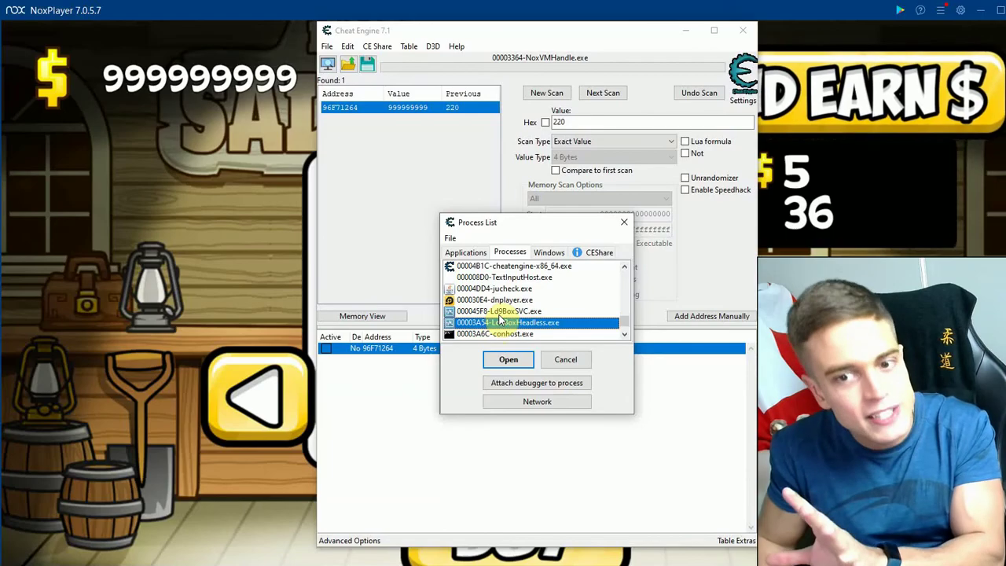
left_click(500, 311)
left_click(501, 301)
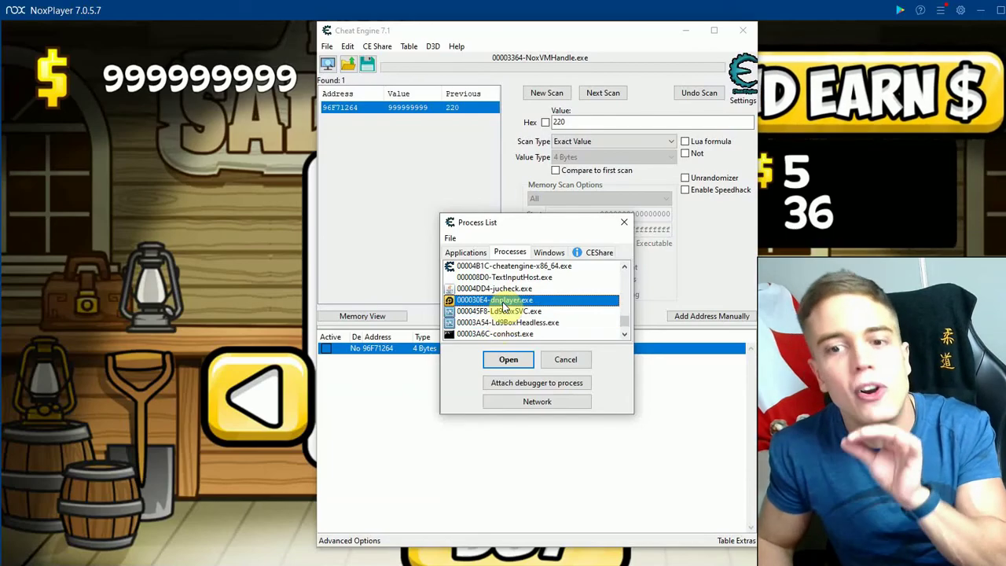
left_click(501, 312)
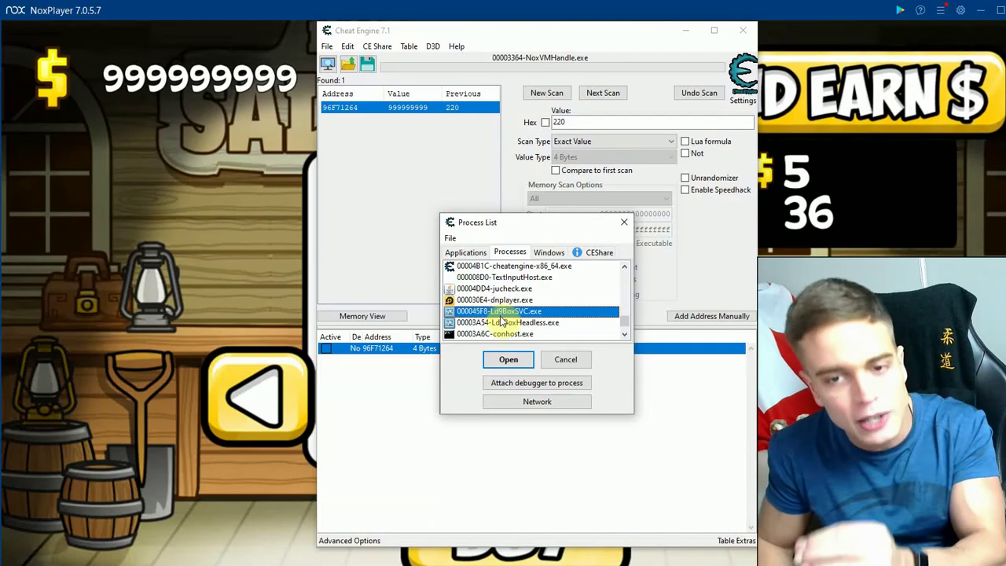
left_click(501, 323)
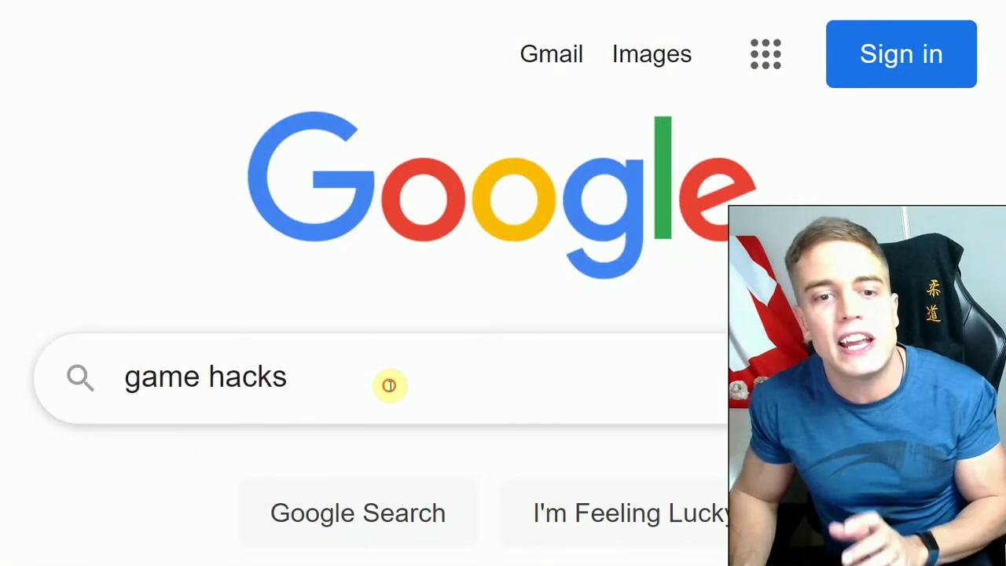
Switch to the browser, search Google for "game hacks" and open the HackerBot.net result
left_click(390, 385)
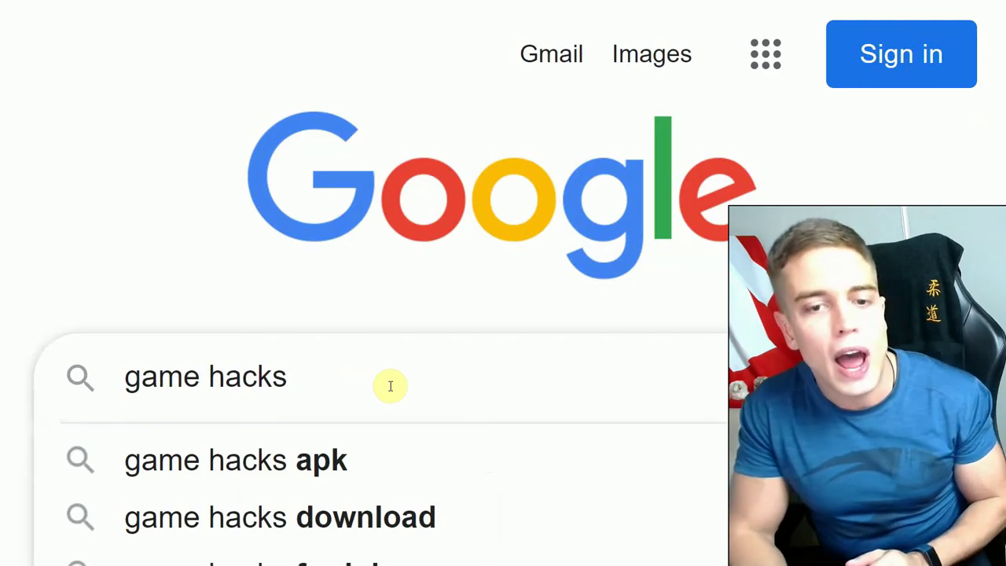
key("Return")
scroll(375, 327, "down", 1)
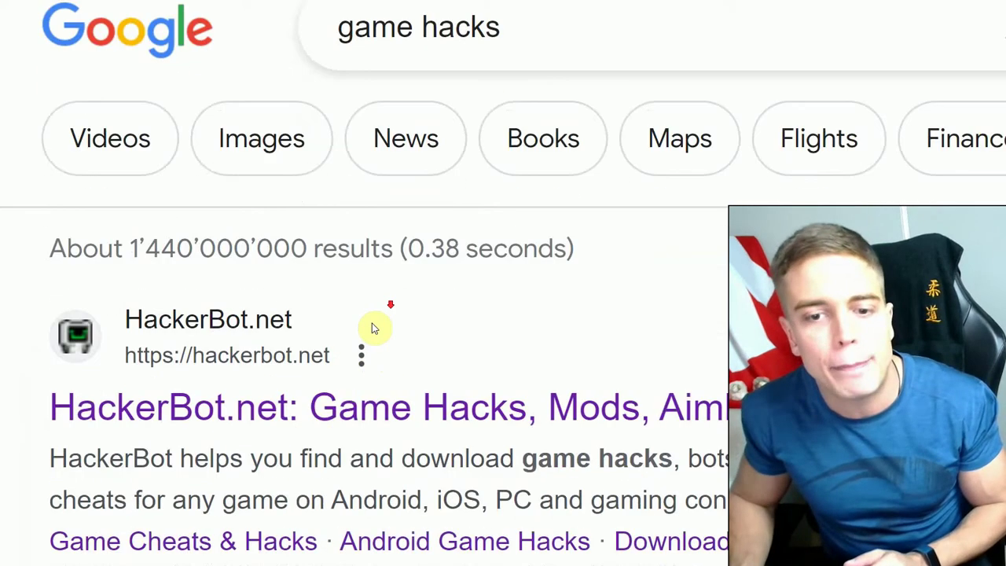
scroll(344, 383, "down", 1)
left_click(346, 407)
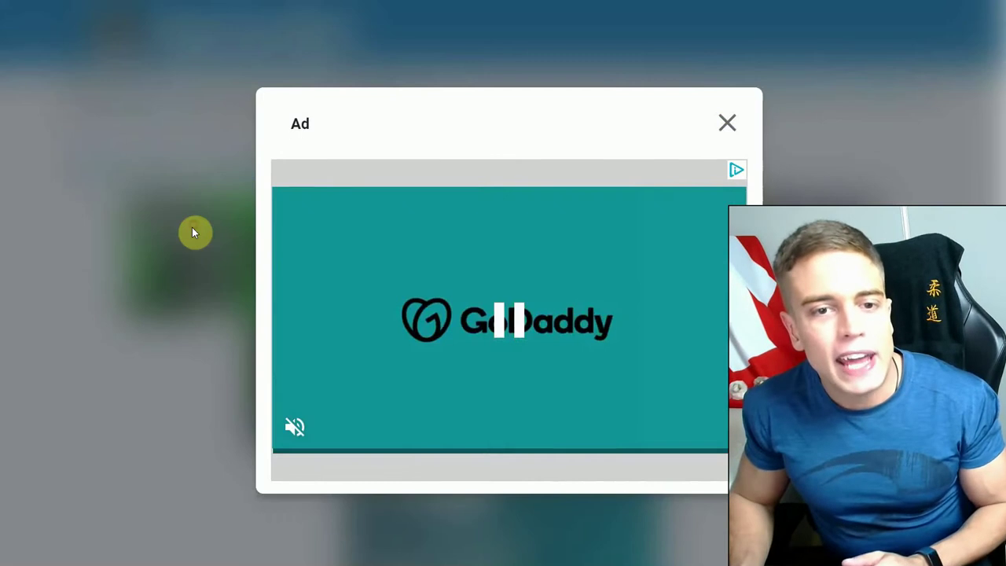
Dismiss the ad covering the HackerBot page and open the HackFinder search tool
left_click(725, 122)
scroll(555, 381, "down", 5)
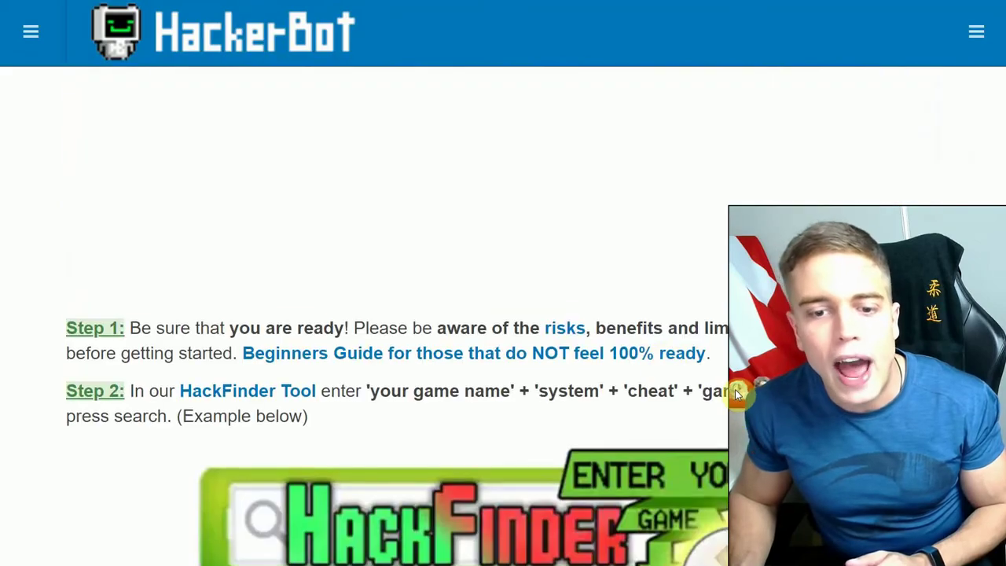
left_click(555, 381)
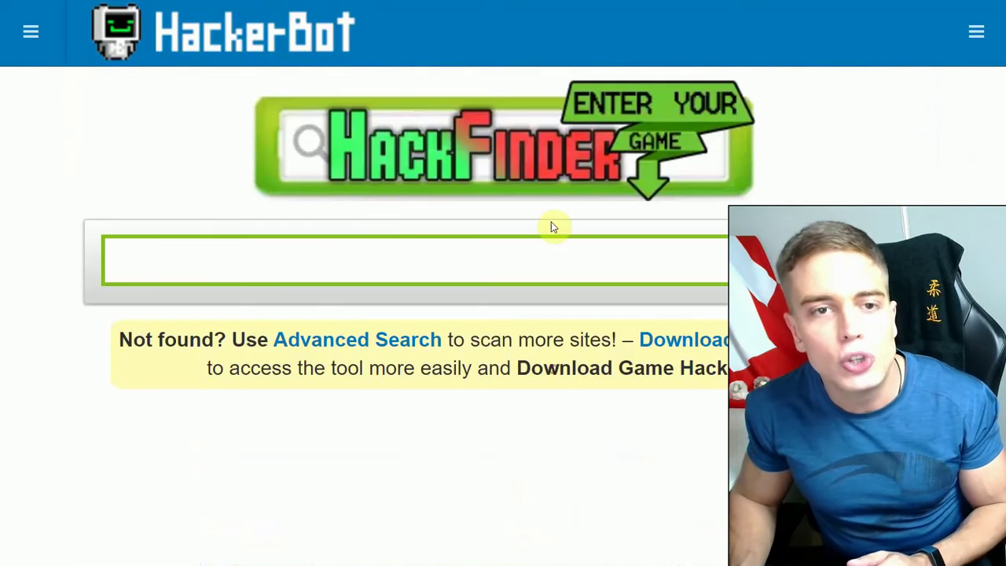
Search HackFinder for "free fire mod apk 1.99.1"
left_click(366, 251)
type("free fire mod apk 1.99.1")
left_click_drag(201, 261, 302, 264)
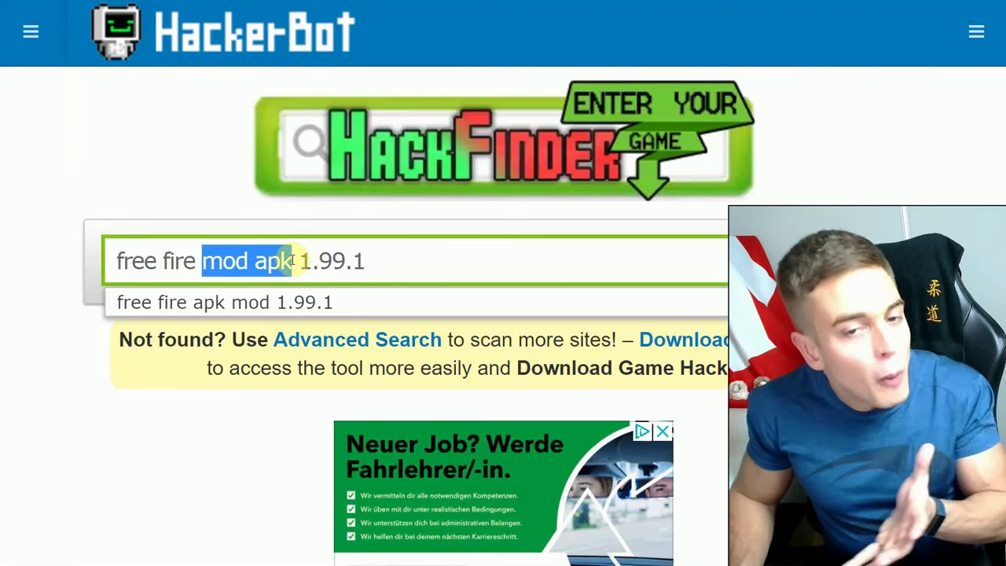
left_click(380, 264)
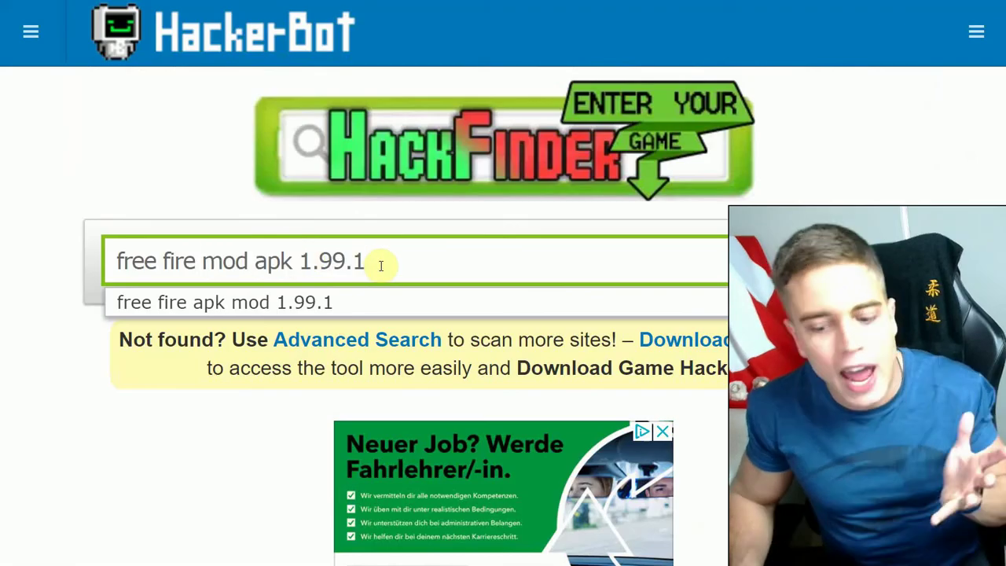
key("Return")
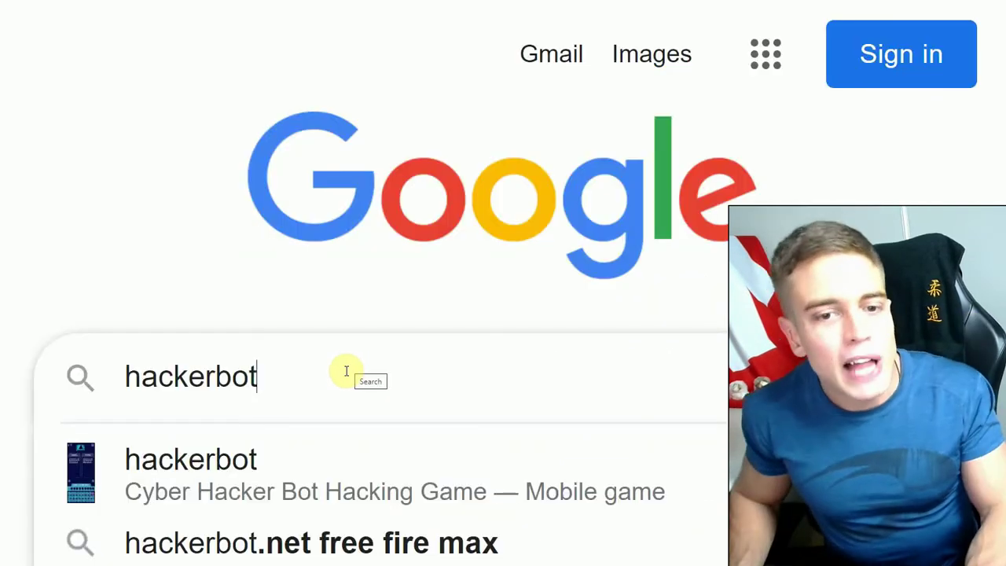
Search Google for "hackerbot" and look through the results
key("Return")
scroll(348, 364, "down", 5)
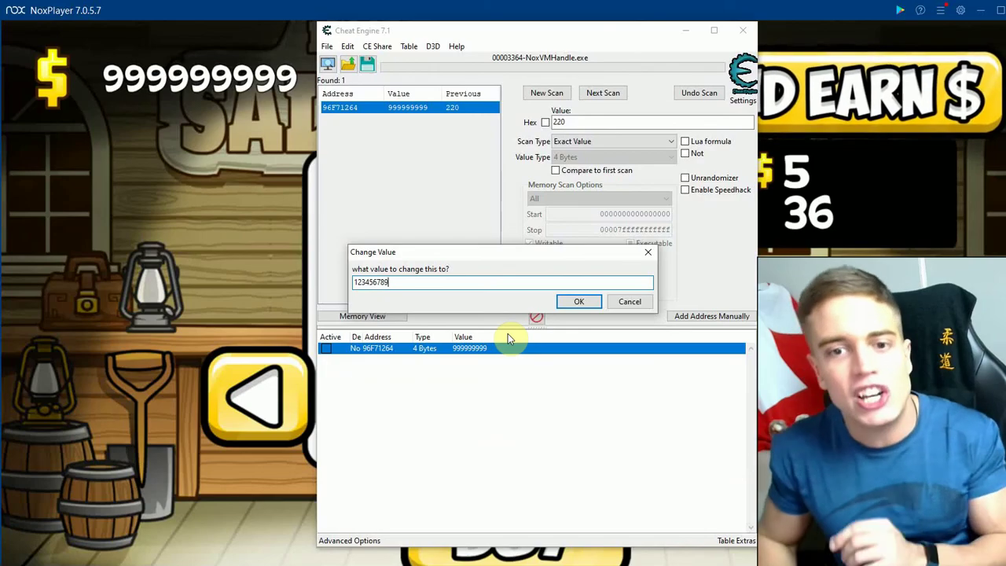
Switch to Cheat Engine and change the value of the NoxPlayer money address to 123456789
left_click(567, 302)
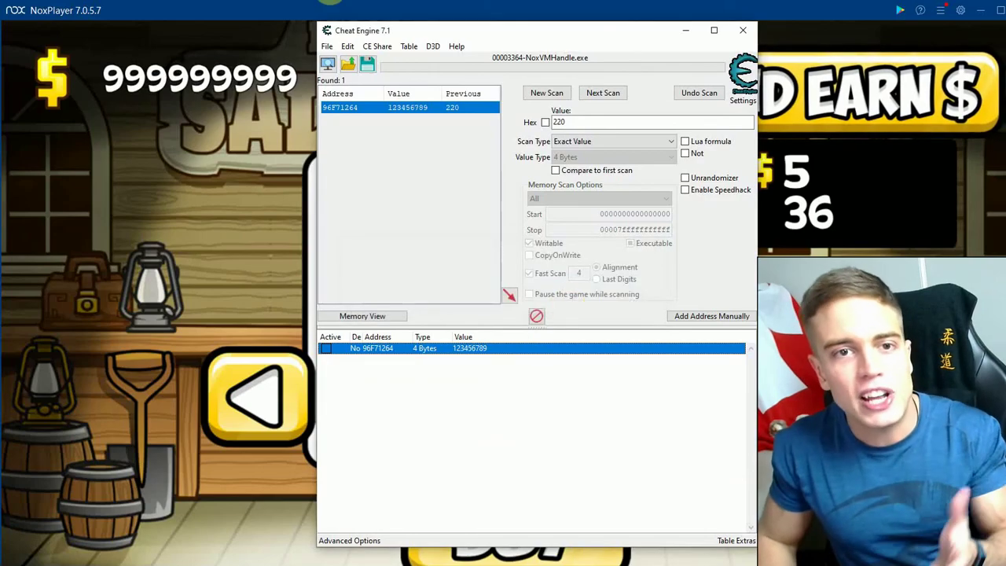